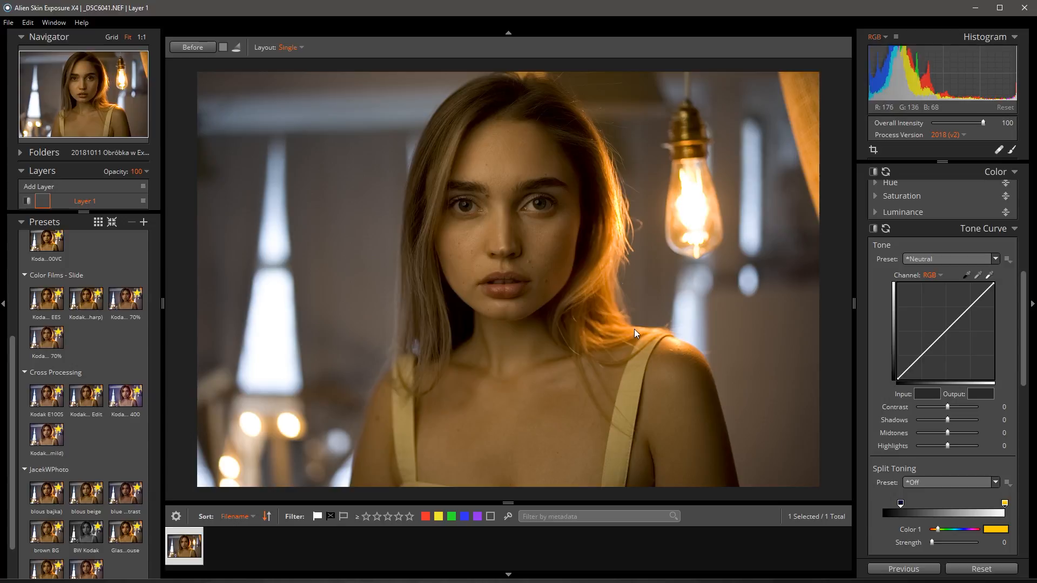
Step: Set the base layer's temperature to 4454 and its exposure to 0.23
scroll(961, 402, "up", 6)
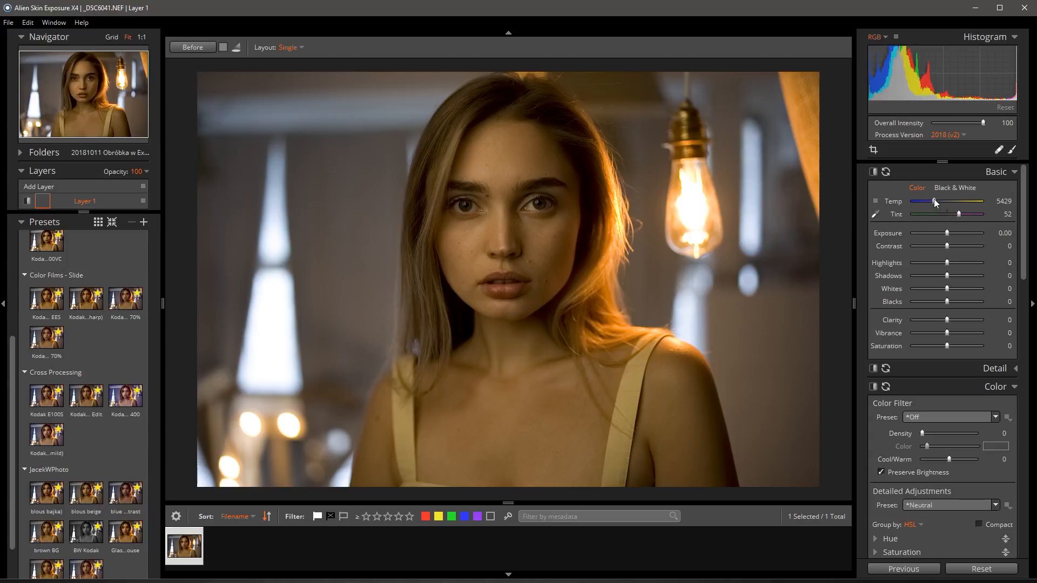
left_click_drag(934, 201, 928, 202)
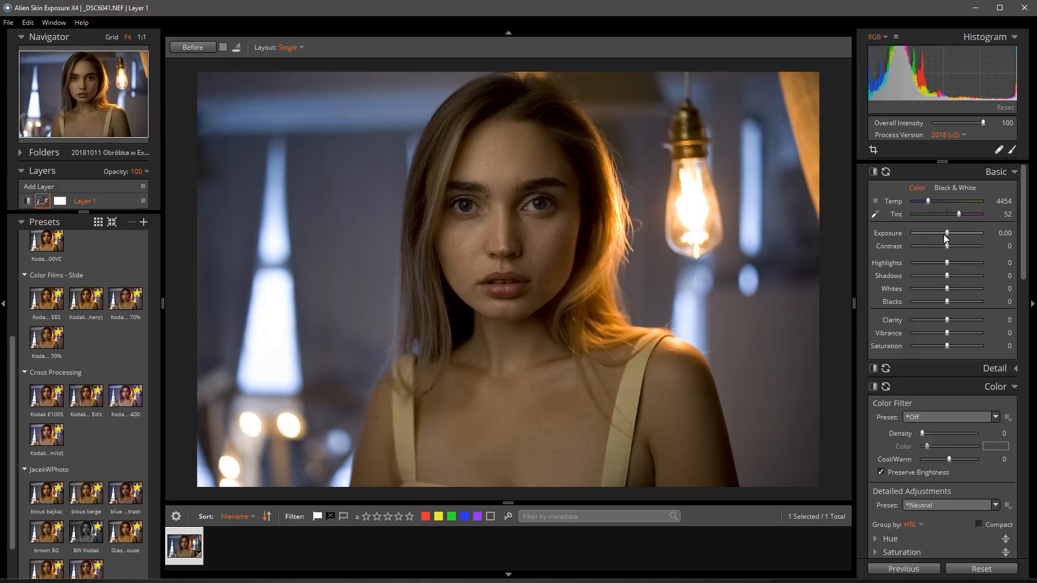
left_click_drag(945, 238, 949, 239)
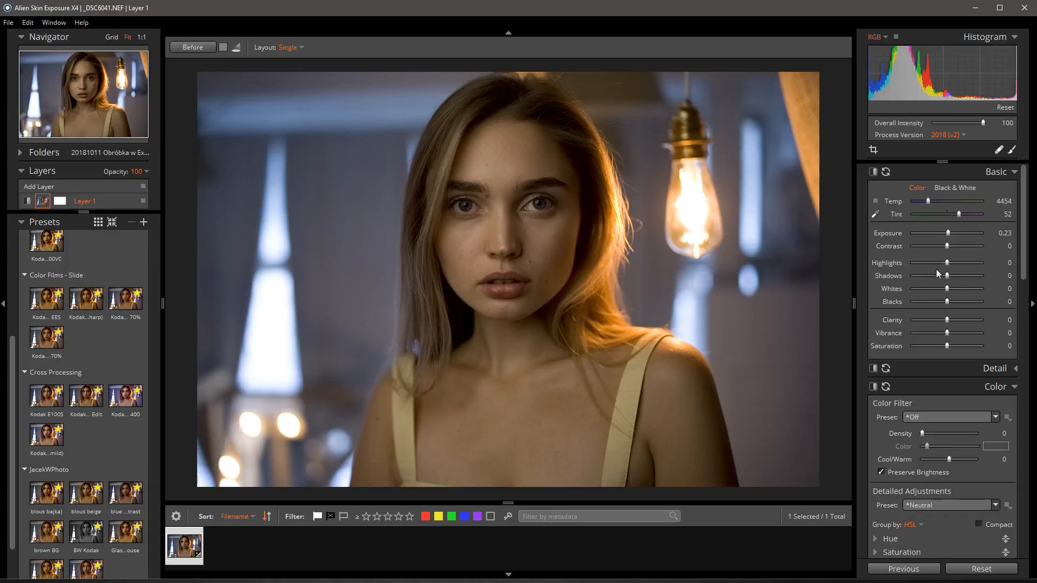
Step: Lower the base layer's highlights to -32 and raise its shadows to 20
left_click_drag(947, 262, 929, 264)
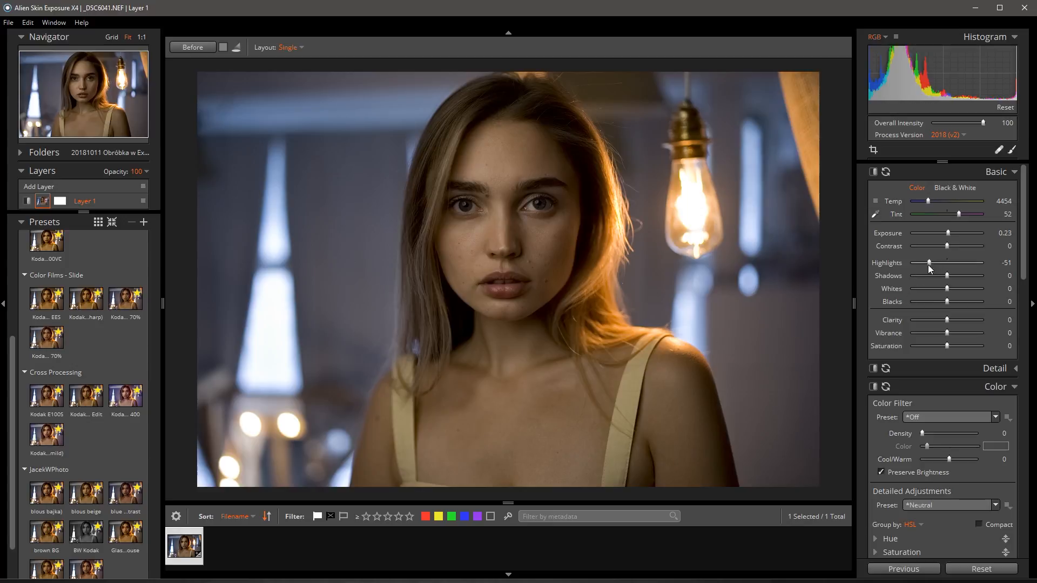
mouse_move(929, 262)
left_mouse_down()
mouse_move(939, 263)
mouse_move(929, 263)
left_mouse_up()
left_click_drag(932, 263, 1030, 280)
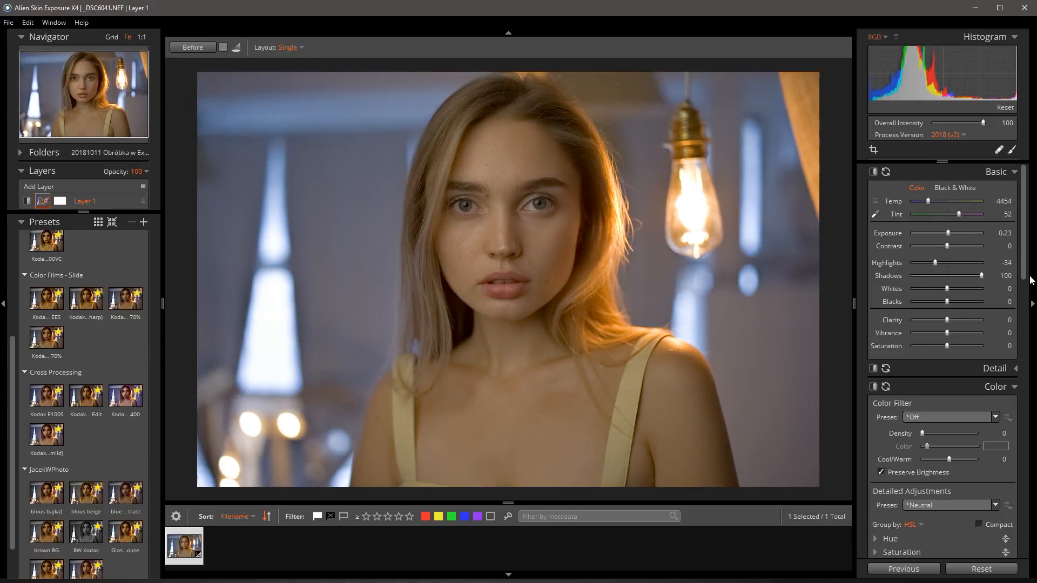
left_click_drag(955, 280, 1018, 282)
mouse_move(981, 276)
left_mouse_down()
mouse_move(953, 279)
mouse_move(1000, 277)
left_mouse_up()
left_click_drag(935, 263, 954, 278)
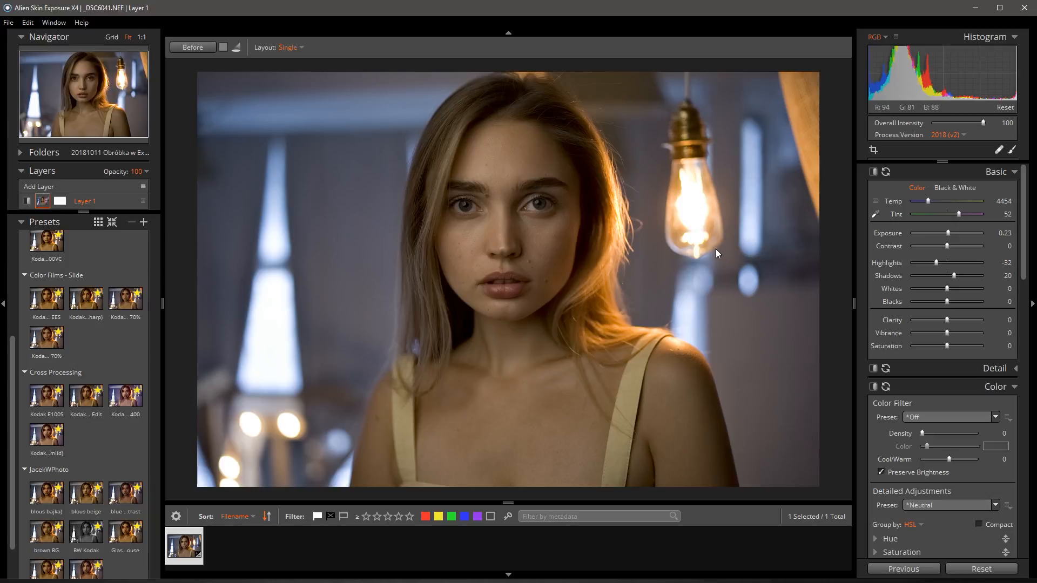
Step: Compare the adjusted portrait with its original version
left_click(201, 48)
left_click(201, 48)
left_click(201, 48)
Step: Add a layer with a black brush mask and switch the layer thumbnails to medium size
left_click(37, 186)
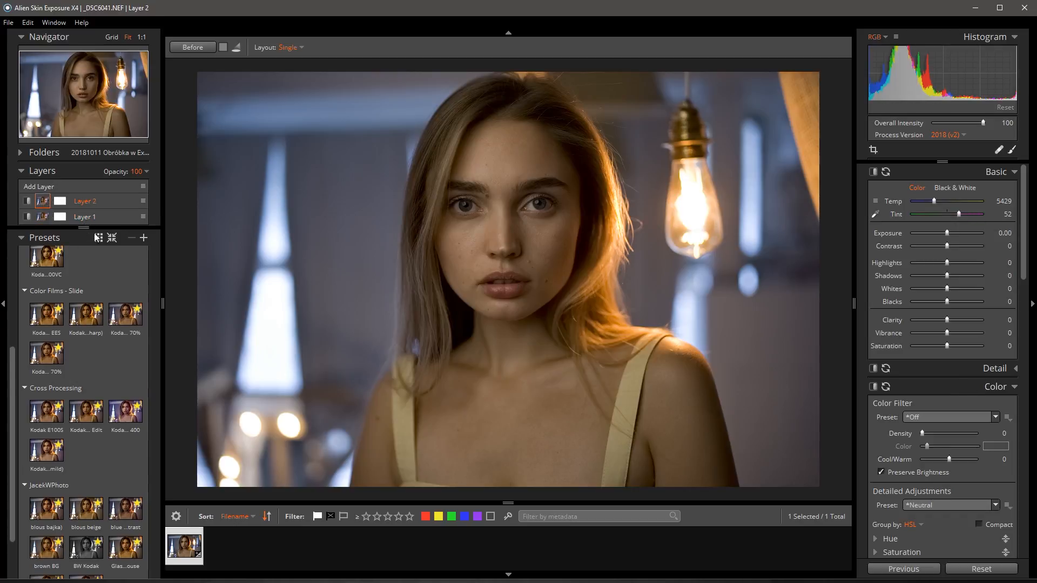
left_click(1012, 150)
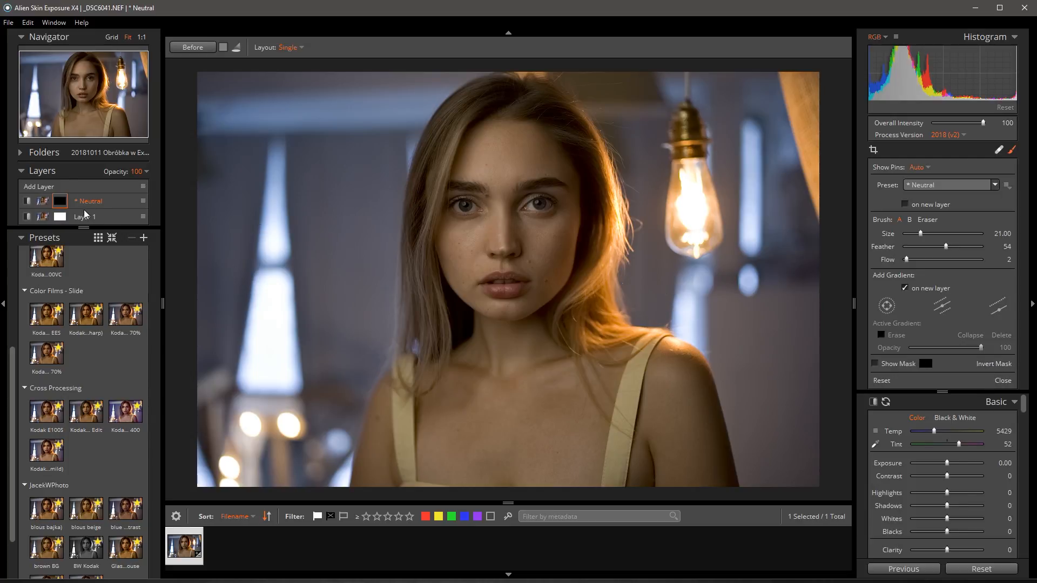
left_click(140, 202)
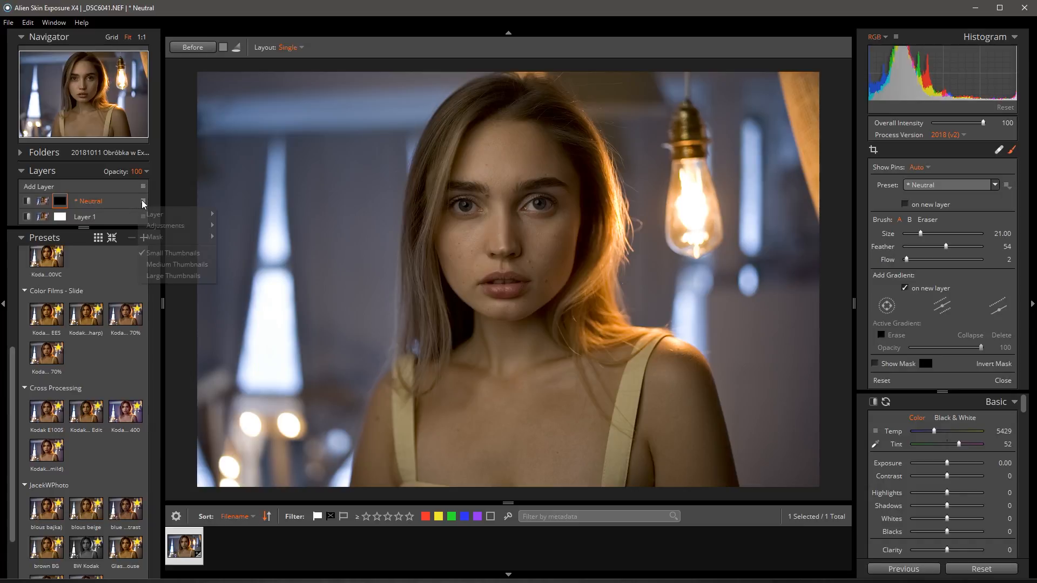
left_click(162, 261)
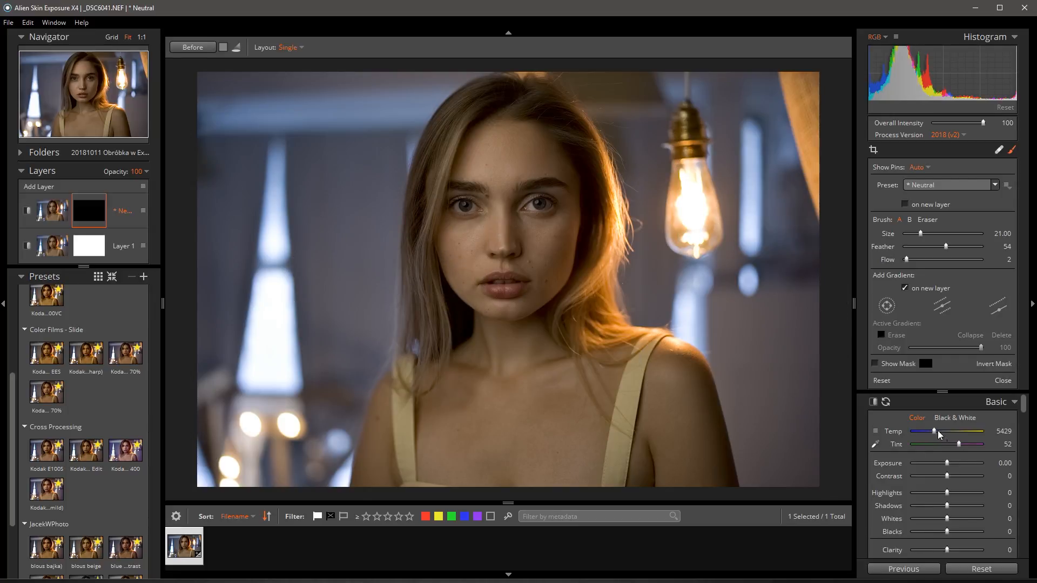
Step: Set the masked layer's temperature to 3523, inverting its mask temporarily to preview the cooling
mouse_move(934, 430)
left_mouse_down()
mouse_move(916, 433)
mouse_move(926, 433)
left_mouse_up()
left_click_drag(928, 430, 923, 433)
left_click(983, 362)
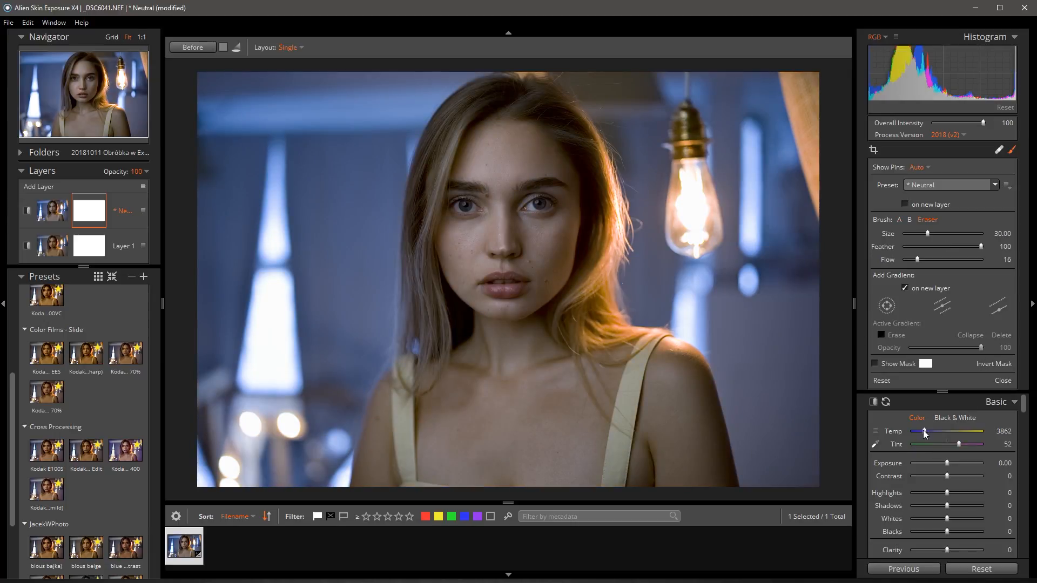
mouse_move(923, 430)
left_mouse_down()
mouse_move(935, 430)
mouse_move(921, 432)
left_mouse_up()
left_click(993, 363)
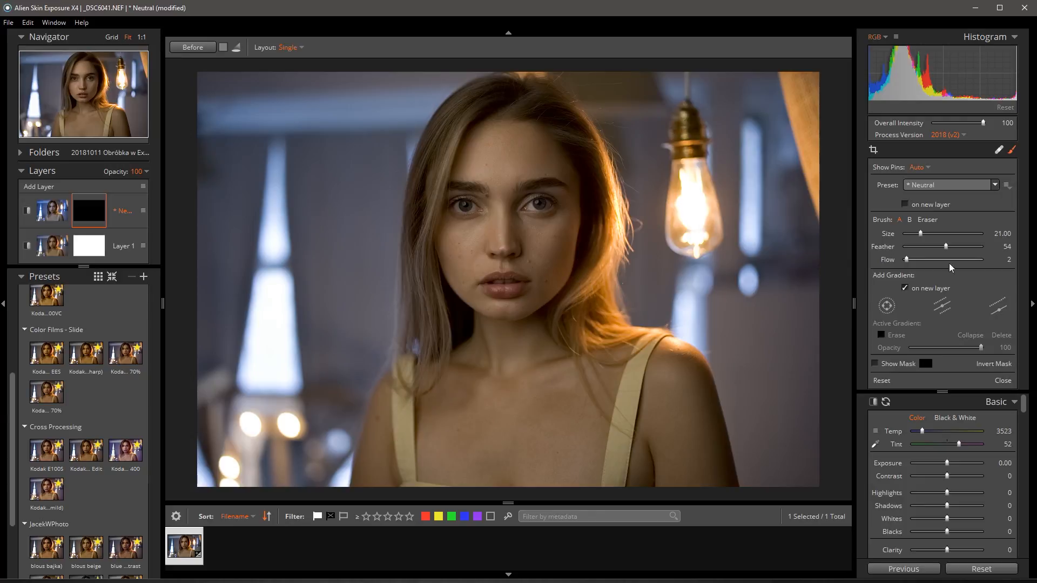
Step: Set the brush flow to 9 and size to 27, preview the inverted mask, and paint cooling over the background on the window side
mouse_move(905, 260)
left_mouse_down()
mouse_move(951, 265)
mouse_move(912, 270)
mouse_move(1013, 270)
mouse_move(854, 275)
mouse_move(949, 274)
mouse_move(892, 274)
mouse_move(911, 278)
left_mouse_up()
left_click(989, 365)
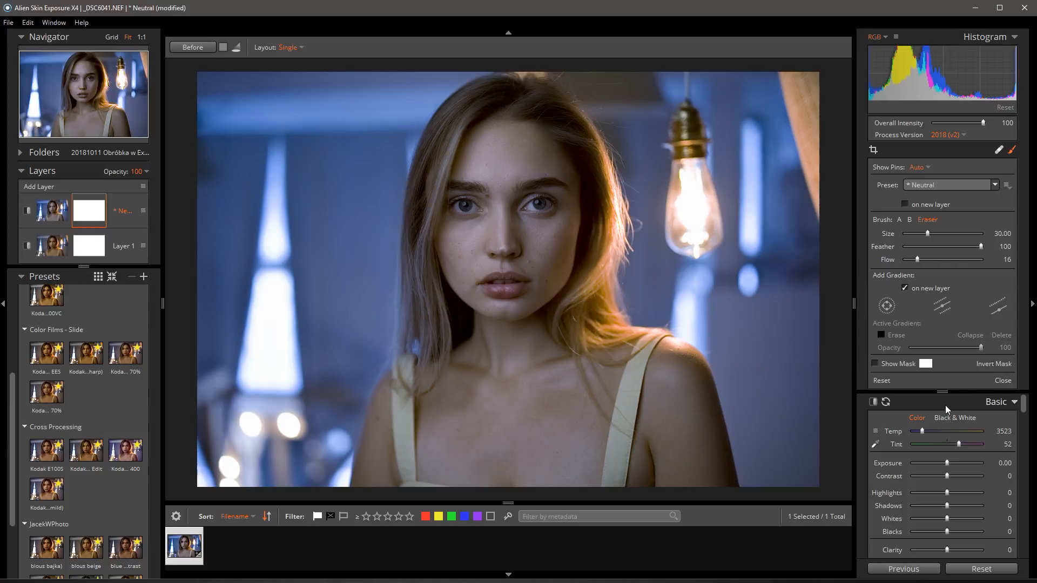
left_click(994, 365)
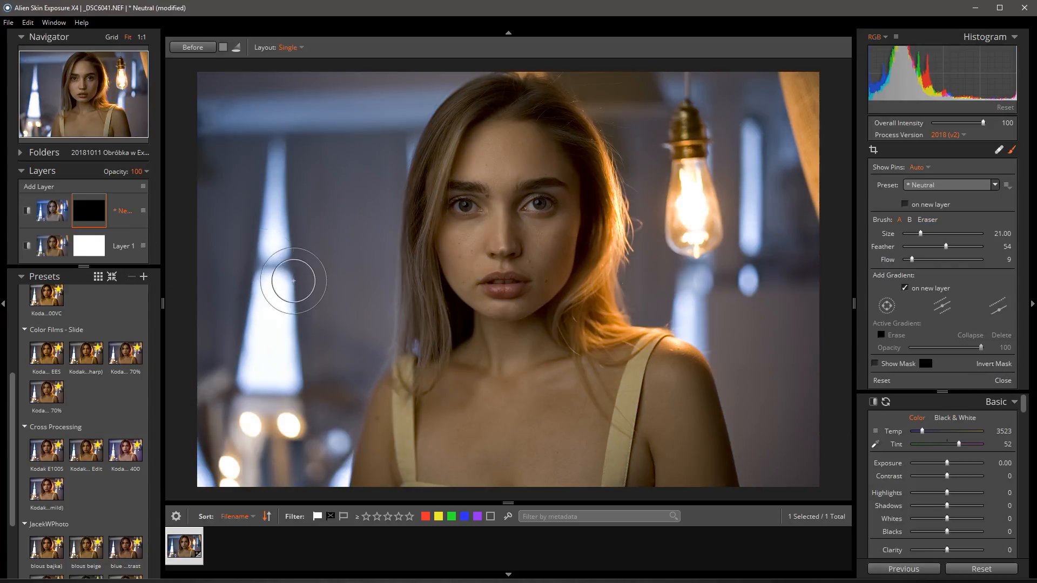
scroll(317, 298, "up", 2)
left_click(272, 289)
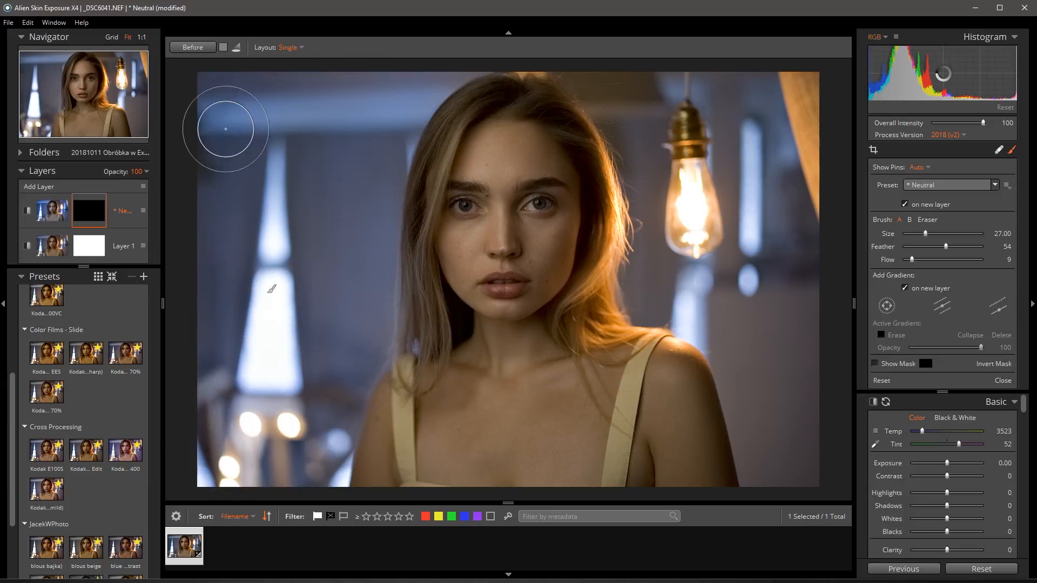
mouse_move(226, 129)
left_mouse_down()
mouse_move(214, 393)
mouse_move(173, 59)
mouse_move(179, 372)
mouse_move(206, 494)
mouse_move(312, 266)
mouse_move(306, 291)
left_mouse_up()
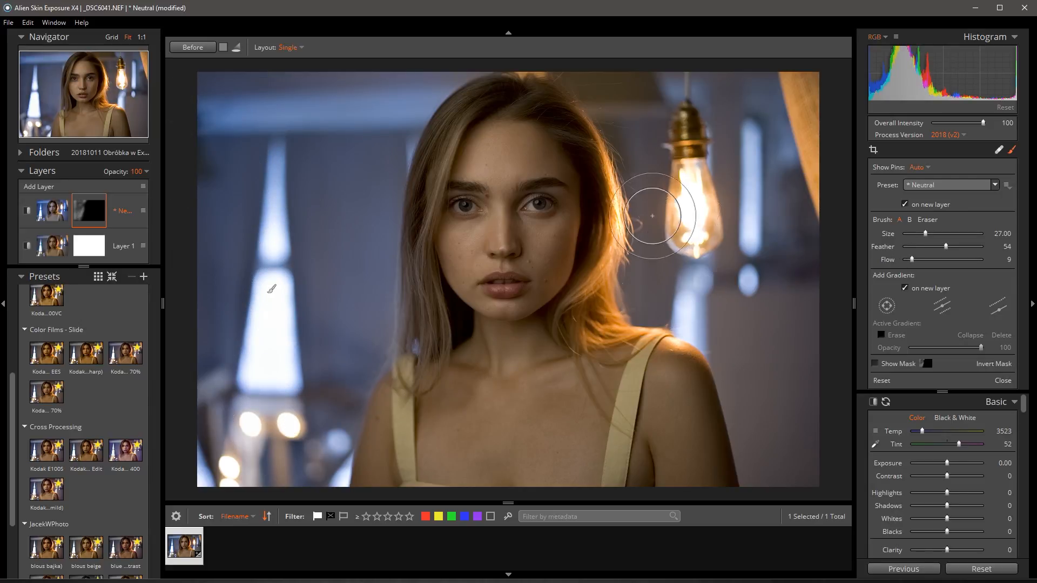
Step: Paint the cooling over the background around the light bulb and beside the nearby shoulder, varying the brush size between 21 and 33
key("bracketleft")
key("bracketleft")
mouse_move(624, 96)
left_mouse_down()
mouse_move(646, 85)
mouse_move(626, 82)
mouse_move(669, 85)
mouse_move(632, 144)
mouse_move(683, 296)
mouse_move(748, 249)
mouse_move(734, 190)
mouse_move(794, 214)
mouse_move(723, 86)
mouse_move(777, 229)
left_mouse_up()
key("bracketright")
key("bracketright")
key("bracketright")
key("bracketleft")
key("bracketleft")
key("bracketleft")
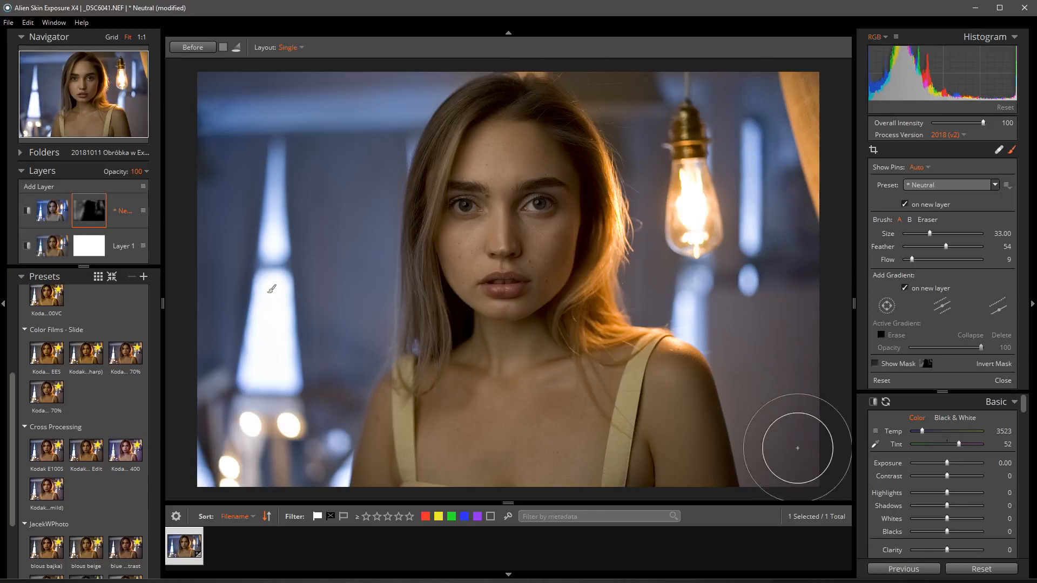
mouse_move(714, 317)
left_mouse_down()
mouse_move(731, 301)
mouse_move(737, 197)
mouse_move(732, 383)
mouse_move(705, 354)
mouse_move(793, 333)
mouse_move(803, 285)
mouse_move(731, 306)
left_mouse_up()
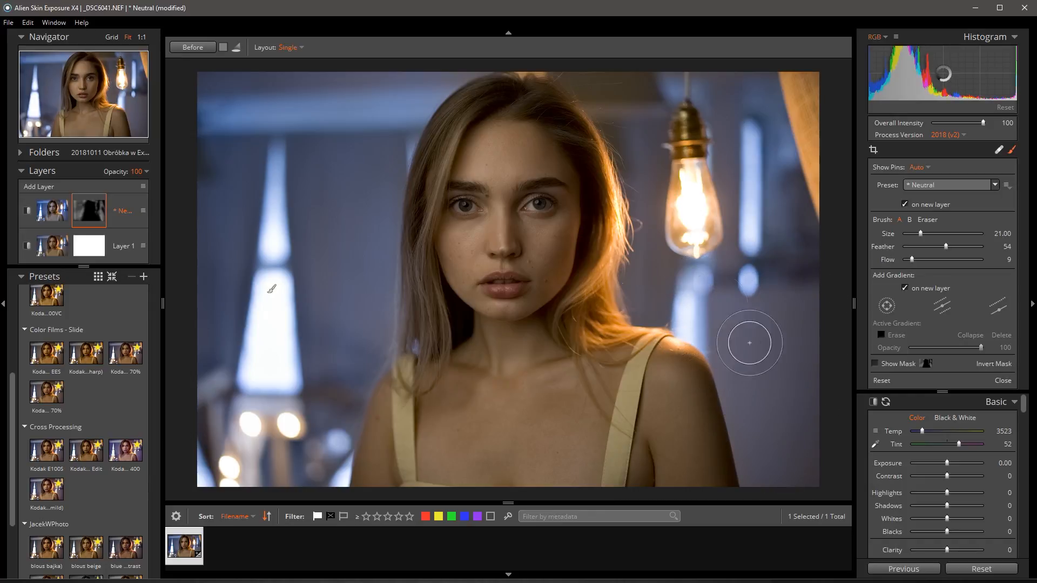
Step: Extend the cooling mask below the bulb and along the hair edges at brush size 15, and across the window-side background at size 24
key("bracketright")
key("bracketright")
key("bracketleft")
key("bracketleft")
key("bracketleft")
key("bracketleft")
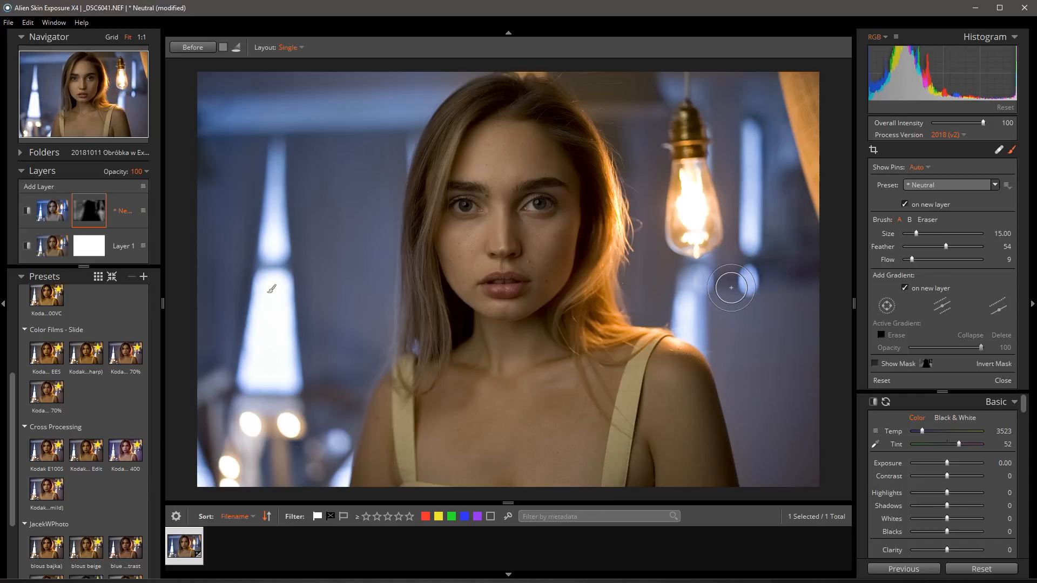
left_click_drag(747, 267, 714, 289)
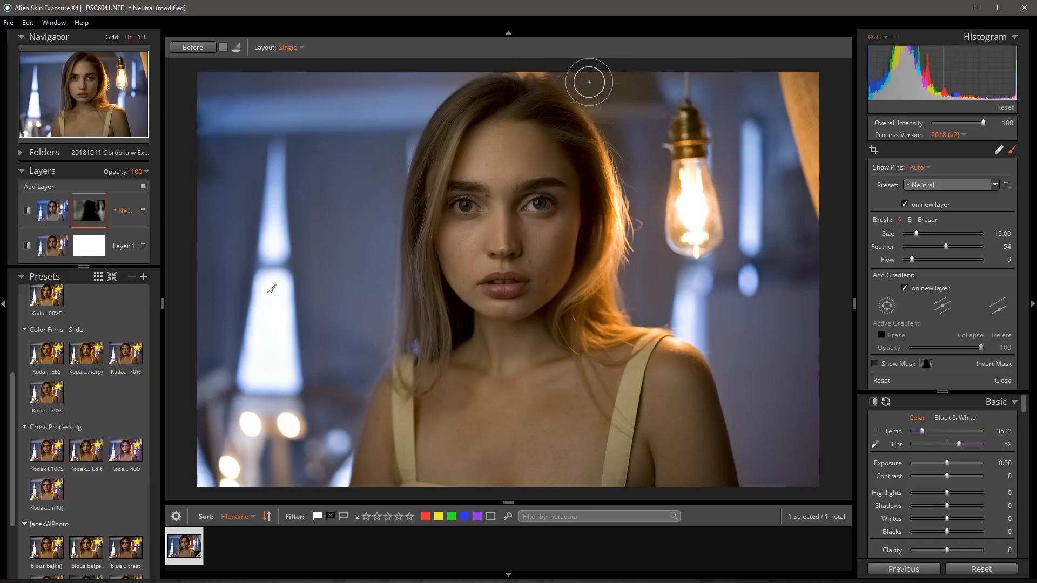
mouse_move(597, 115)
left_mouse_down()
mouse_move(648, 95)
mouse_move(669, 73)
mouse_move(627, 151)
mouse_move(660, 208)
mouse_move(666, 161)
mouse_move(635, 252)
mouse_move(660, 281)
mouse_move(716, 271)
mouse_move(665, 266)
mouse_move(638, 310)
left_mouse_up()
scroll(755, 291, "up", 3)
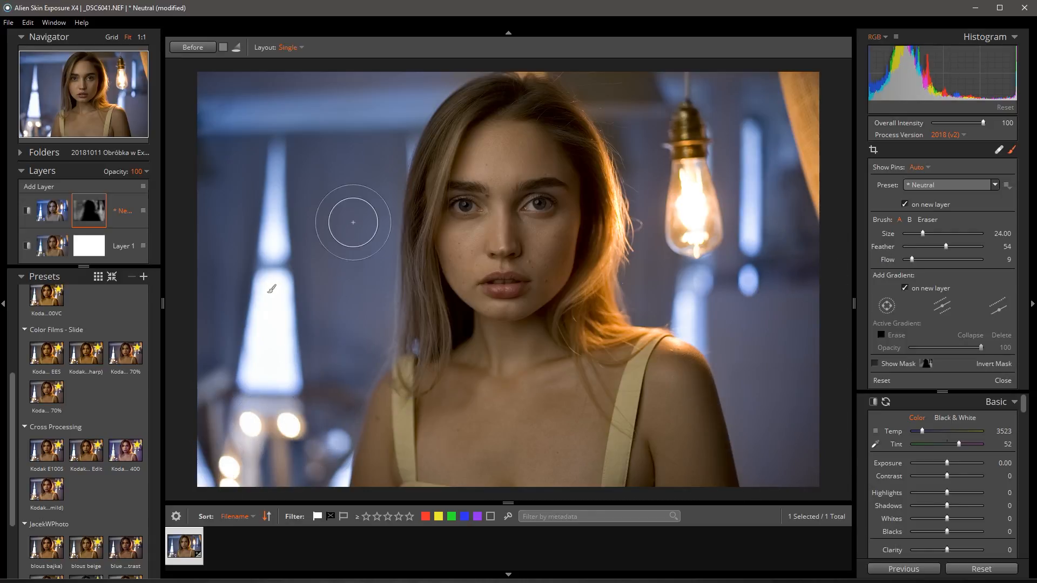
mouse_move(353, 223)
left_mouse_down()
mouse_move(403, 116)
mouse_move(437, 79)
mouse_move(219, 65)
mouse_move(434, 85)
mouse_move(507, 94)
left_mouse_up()
Step: Reduce the brush size to 15, compare the photo with the cooling layer off and on, and set its temperature to 3015
scroll(362, 91, "down", 3)
left_click(27, 213)
left_click(27, 212)
left_click(27, 210)
left_click(26, 210)
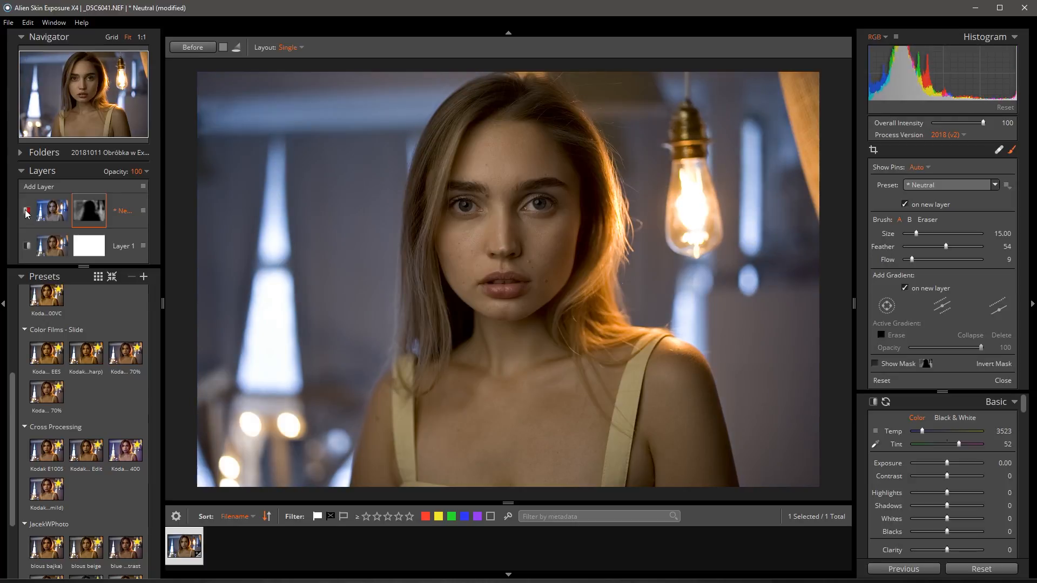
left_click(25, 212)
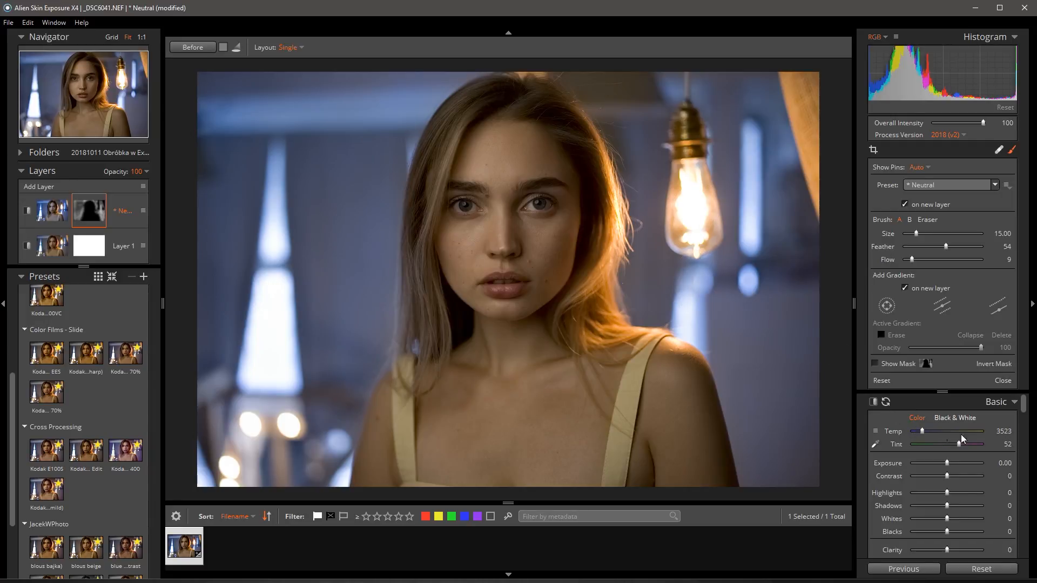
left_click_drag(924, 433, 918, 434)
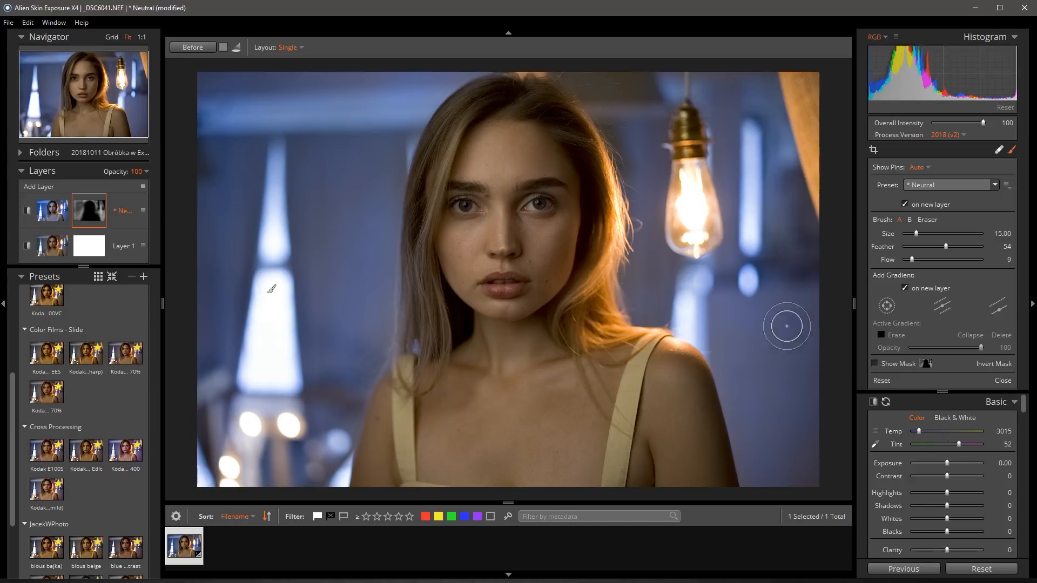
Step: Add a layer with temperature 6654 and paint the warming over the model's face, hair and upper body with a size 33 brush
left_click(28, 188)
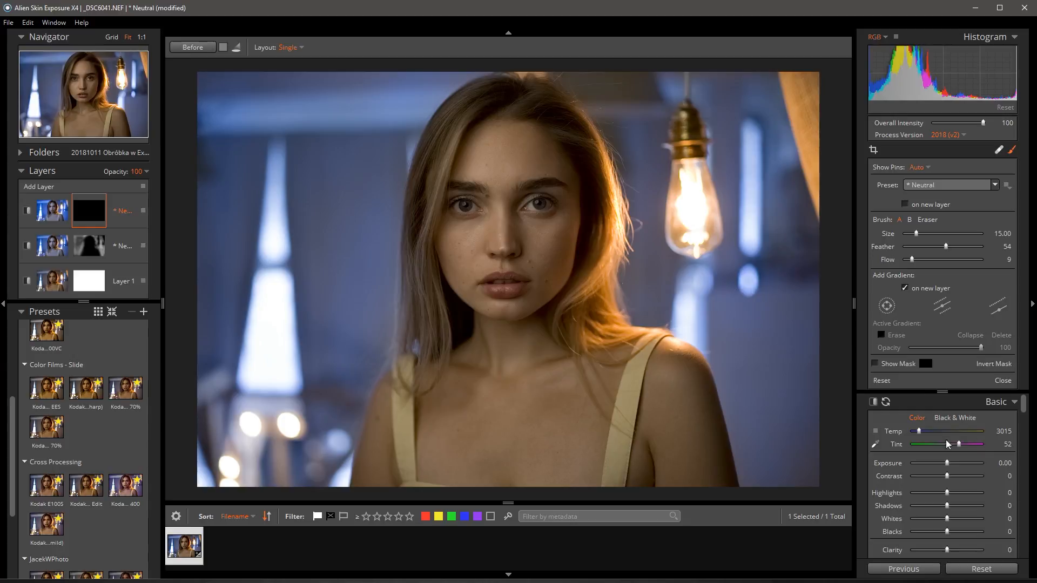
left_click_drag(919, 433, 941, 433)
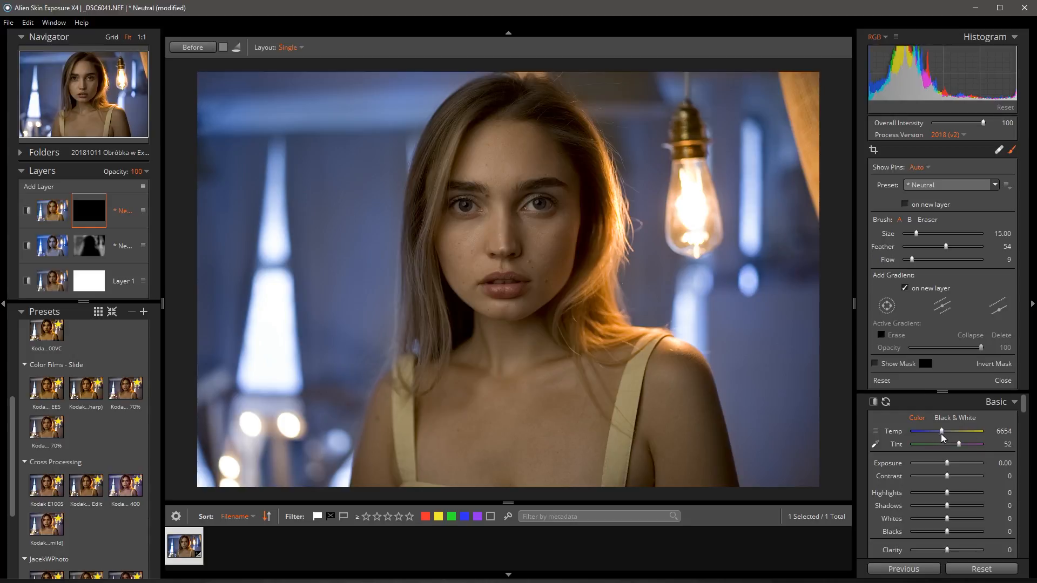
scroll(532, 393, "up", 6)
mouse_move(466, 377)
left_mouse_down()
mouse_move(571, 470)
mouse_move(624, 418)
mouse_move(672, 425)
mouse_move(678, 383)
mouse_move(548, 484)
mouse_move(504, 438)
mouse_move(560, 156)
mouse_move(522, 215)
mouse_move(511, 135)
mouse_move(486, 153)
mouse_move(519, 270)
mouse_move(457, 398)
mouse_move(462, 383)
mouse_move(373, 491)
mouse_move(487, 509)
mouse_move(608, 395)
mouse_move(662, 436)
mouse_move(586, 306)
mouse_move(547, 134)
mouse_move(513, 142)
mouse_move(522, 215)
mouse_move(460, 300)
mouse_move(444, 372)
left_mouse_up()
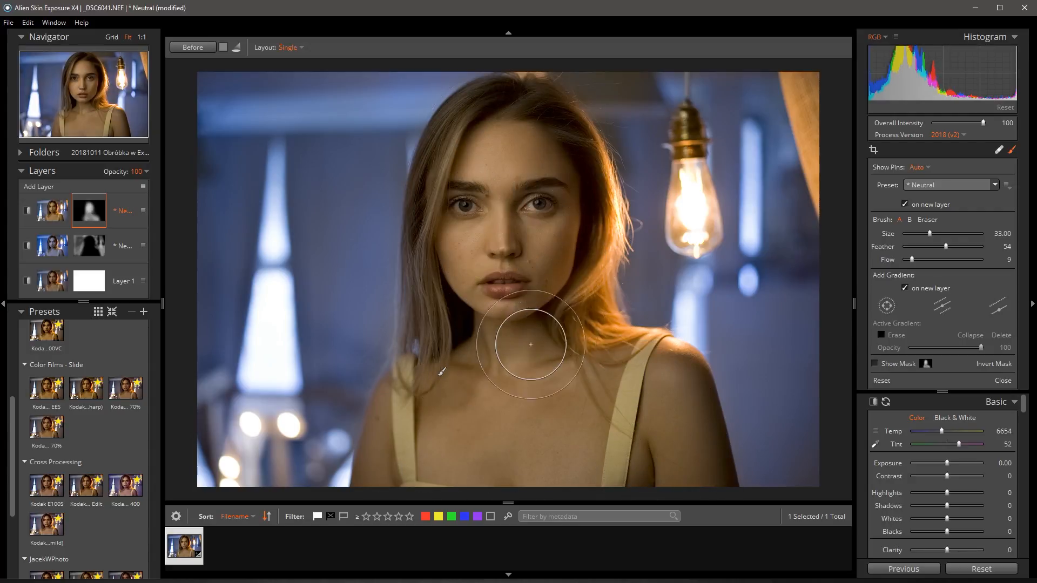
Step: Compare the photo with the warming layer off and on, and set its temperature to 6400, exposure to 0.08 and whites to 22
left_click(30, 213)
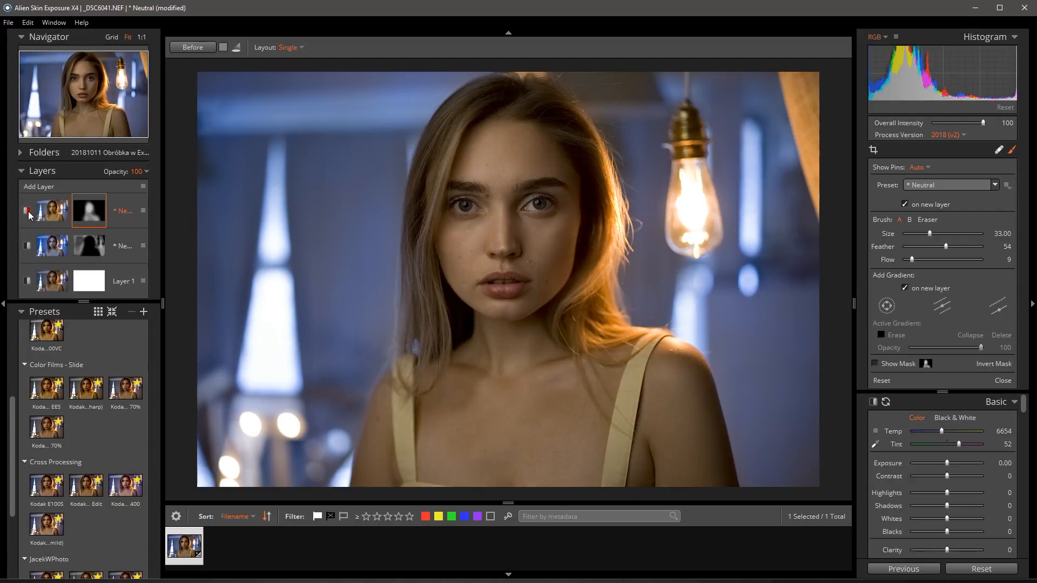
left_click(29, 213)
left_click(29, 213)
left_click(29, 213)
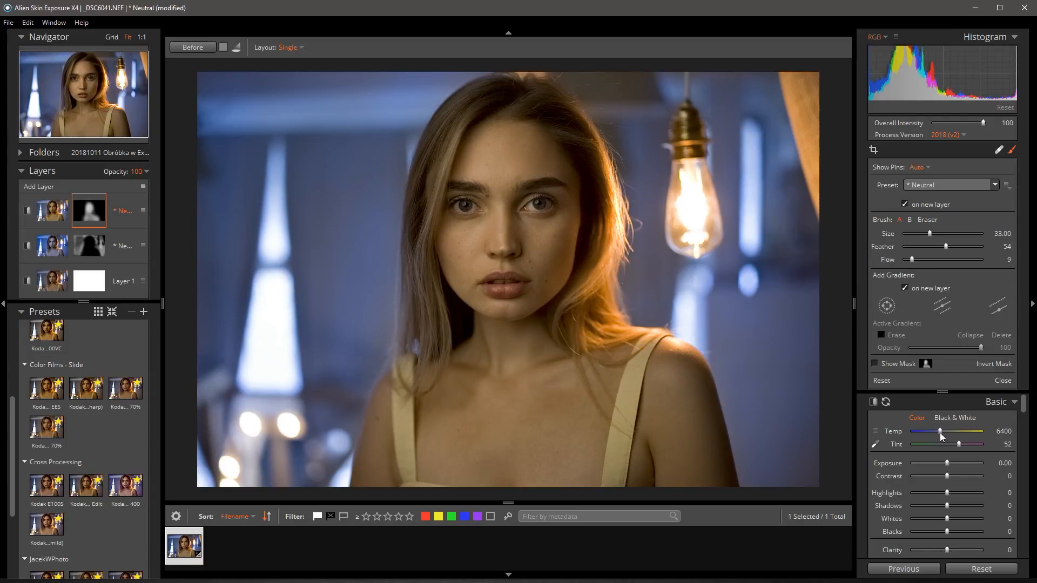
scroll(962, 526, "down", 2)
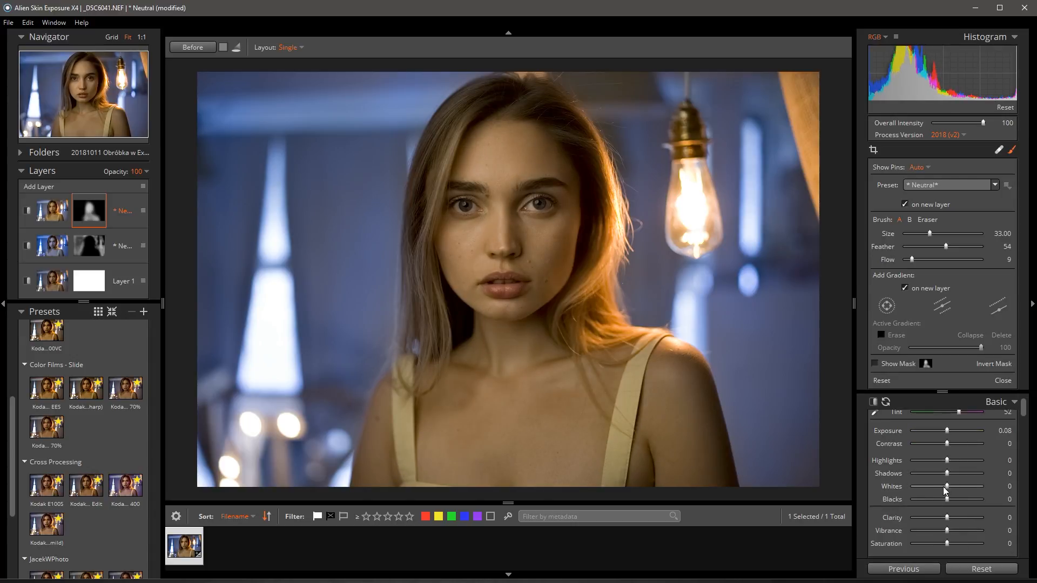
mouse_move(949, 486)
left_mouse_down()
mouse_move(968, 487)
mouse_move(954, 492)
left_mouse_up()
Step: Shape the warming layer's RGB tone curve with an upper point raised from 66.85 to 70.11 and a slightly lowered shadow point
scroll(983, 481, "down", 10)
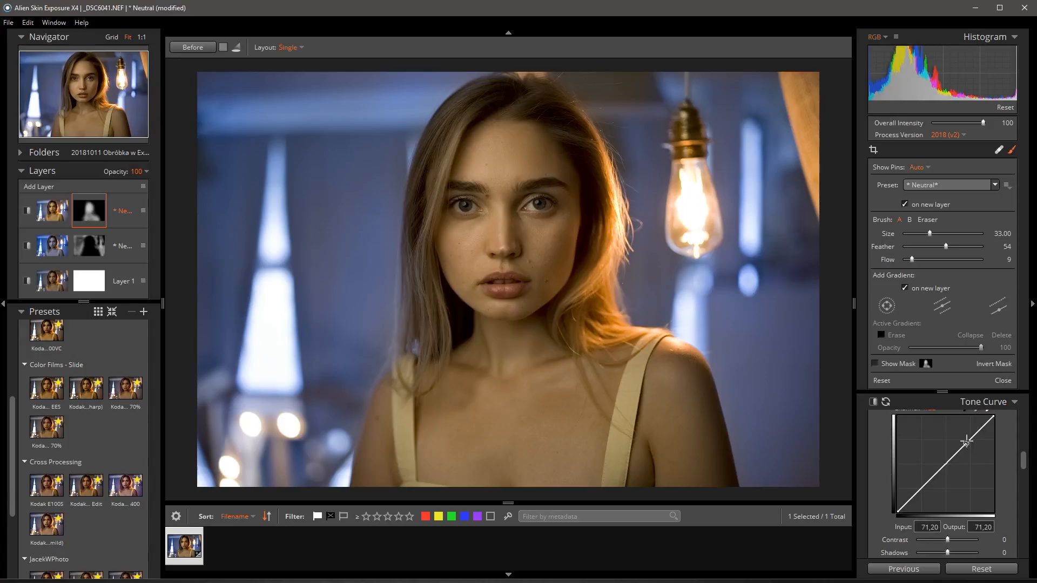
left_click_drag(966, 442, 962, 443)
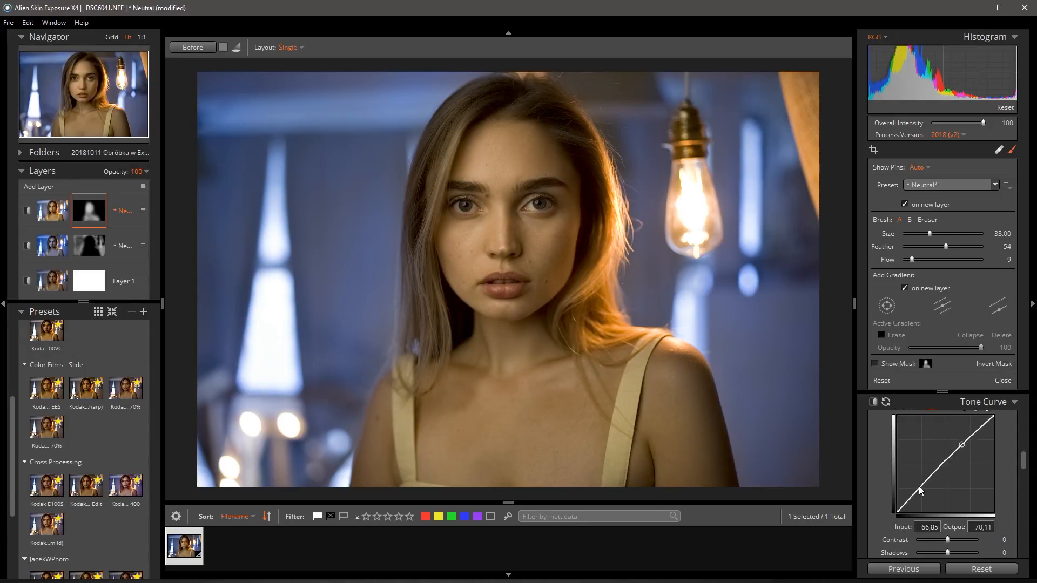
left_click_drag(919, 487, 917, 489)
scroll(986, 478, "up", 10)
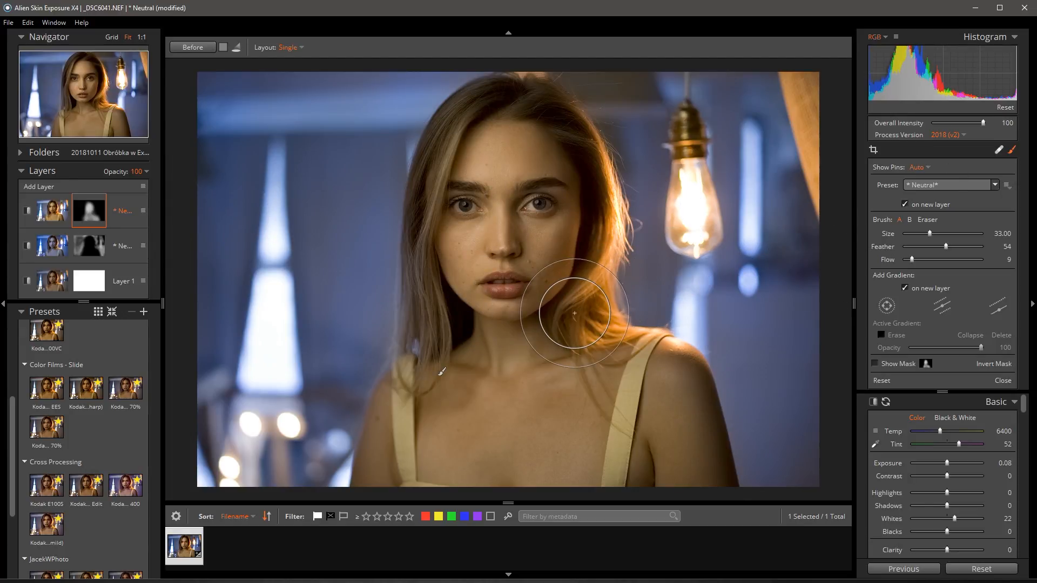
Step: Add a new adjustment layer using the Dodge (Lighten) preset and collapse the Navigator to show the whole layer stack
left_click(34, 189)
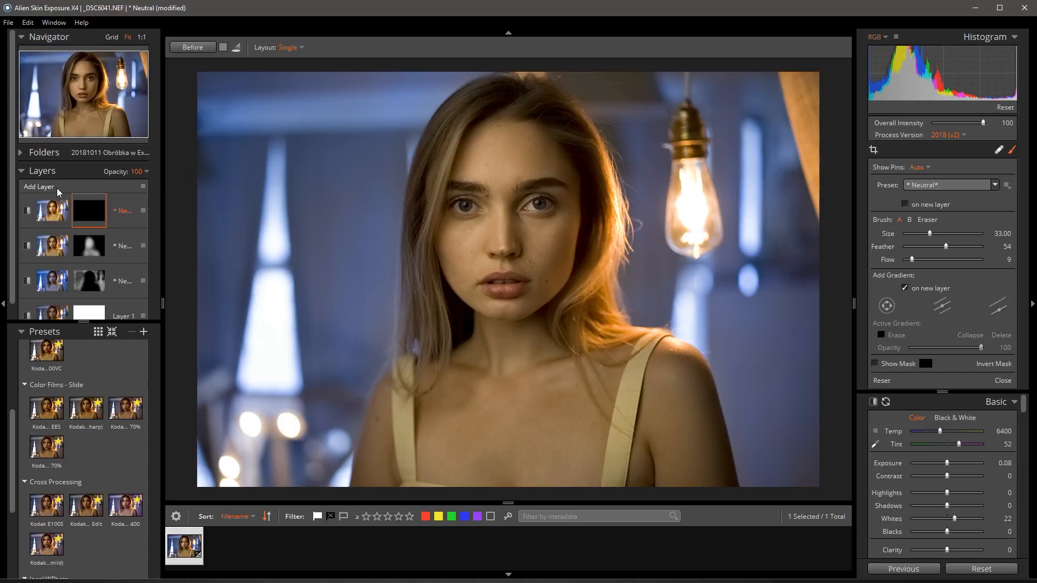
left_click(966, 187)
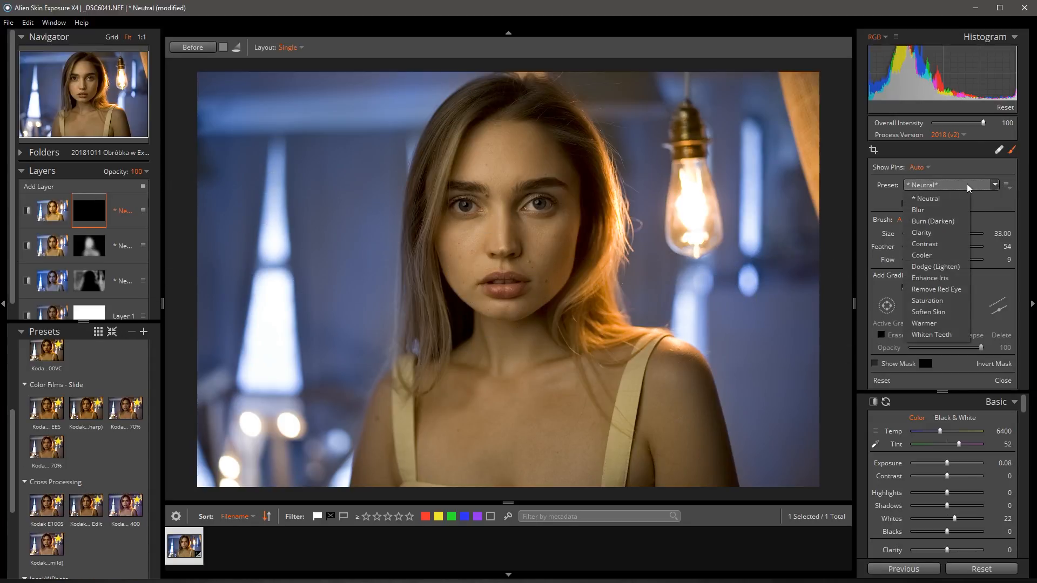
left_click(944, 266)
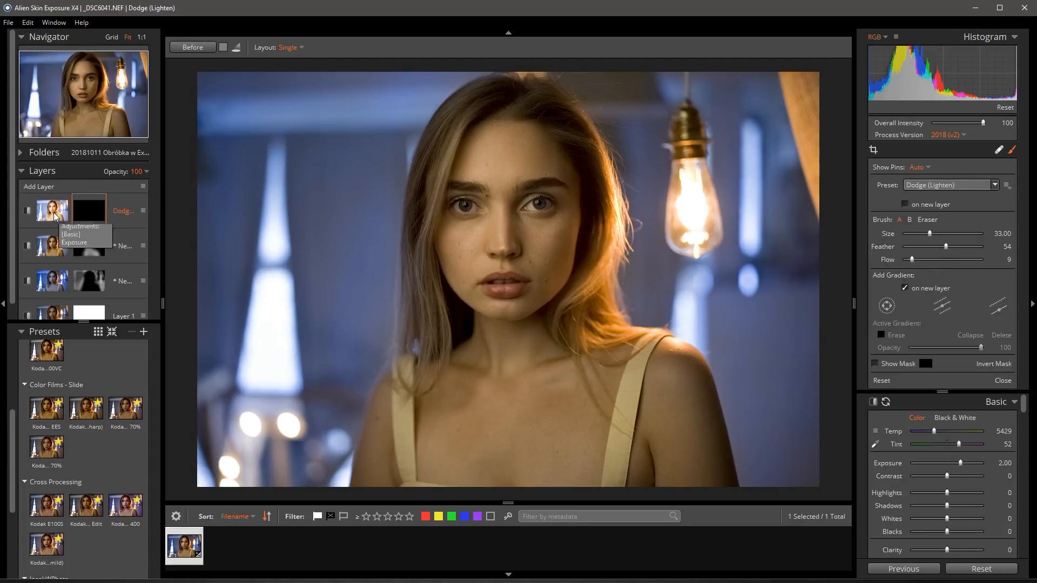
left_click(39, 42)
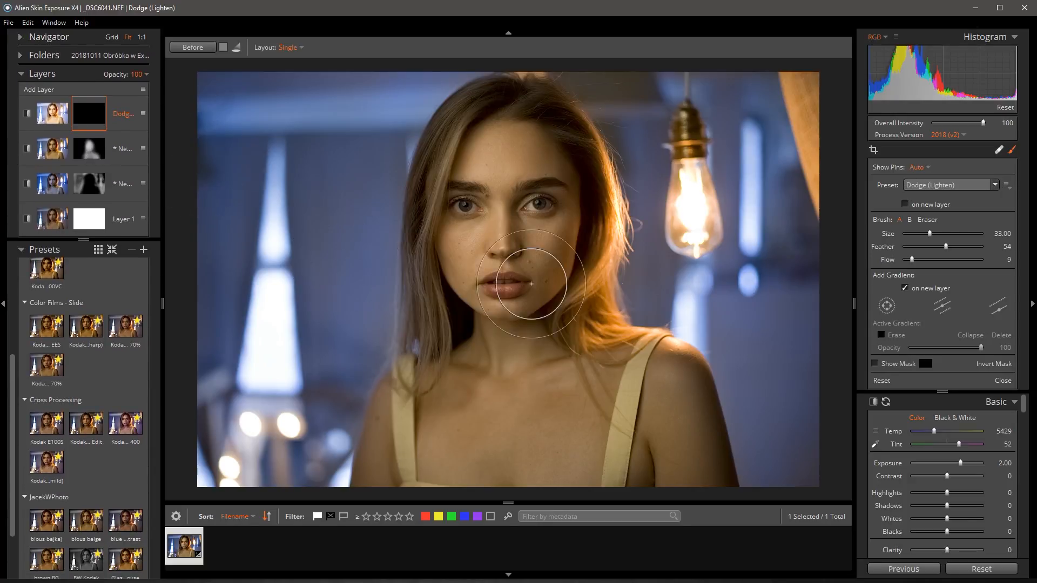
Step: Brighten the model's irises on the dodge layer with the brush reduced to size 6 and flow lowered to 4
key("space")
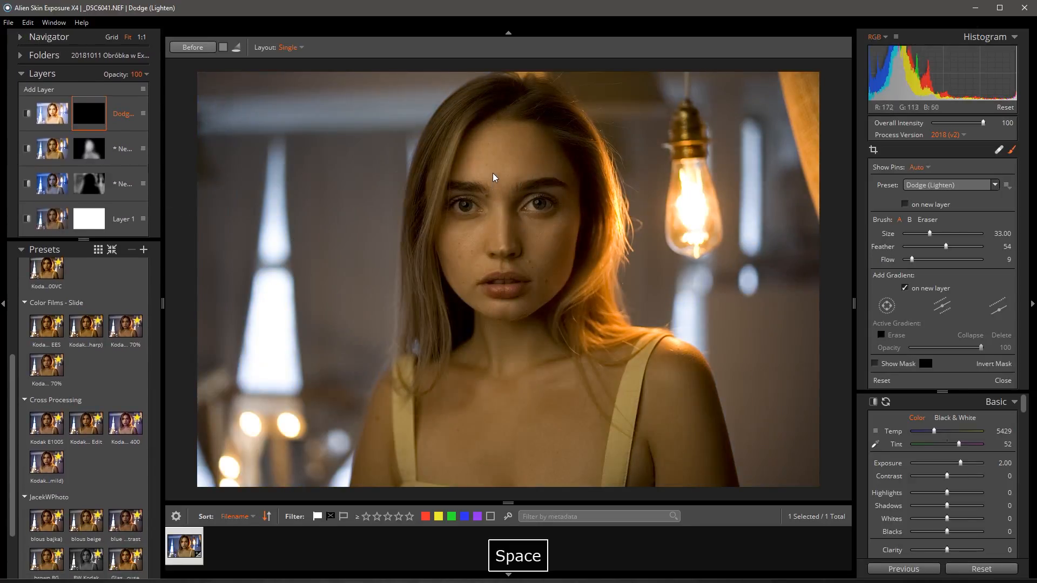
left_click(492, 170)
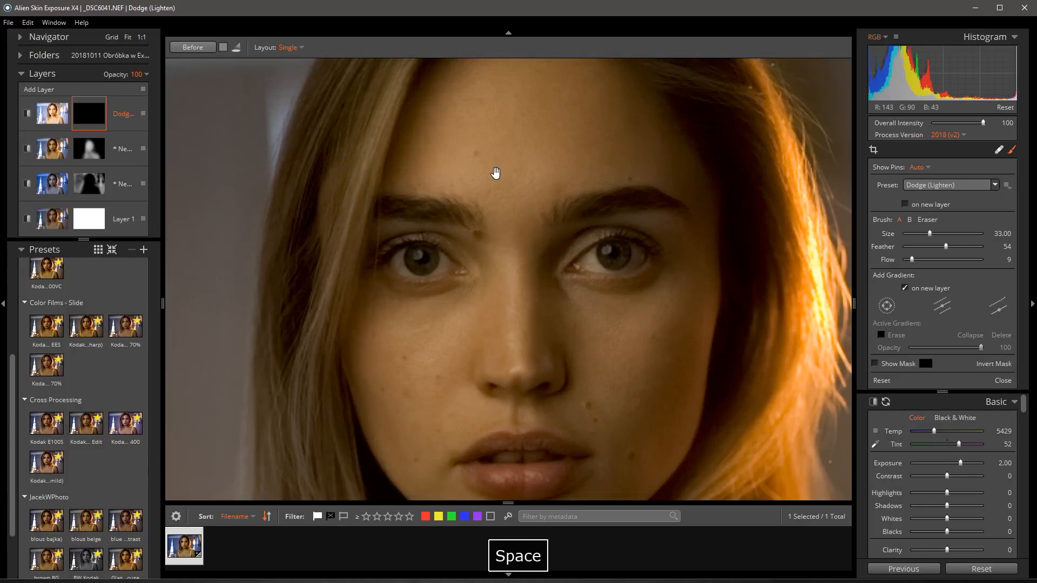
key("space")
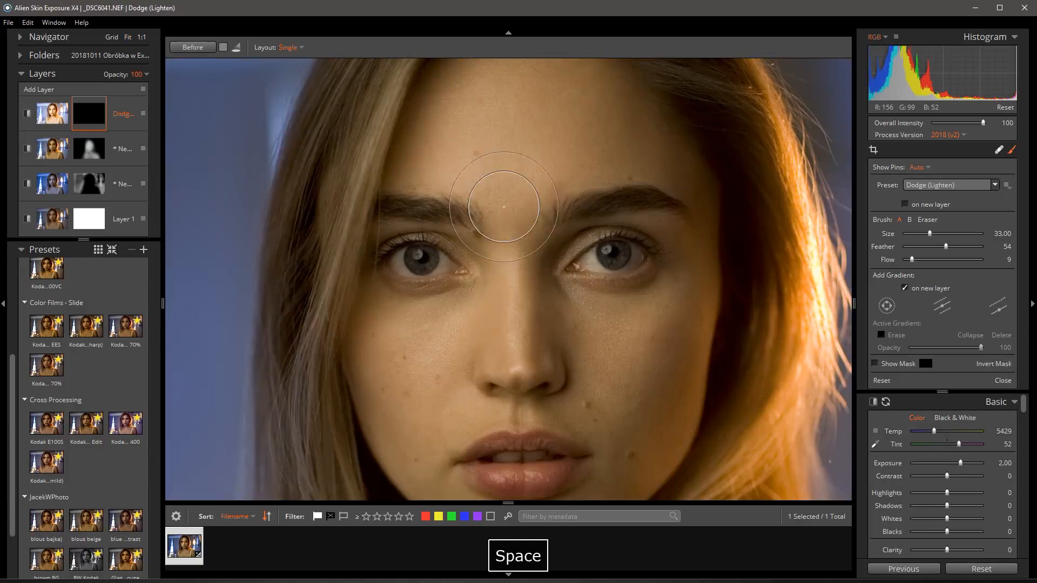
key("bracketleft")
key("bracketleft")
key("bracketleft")
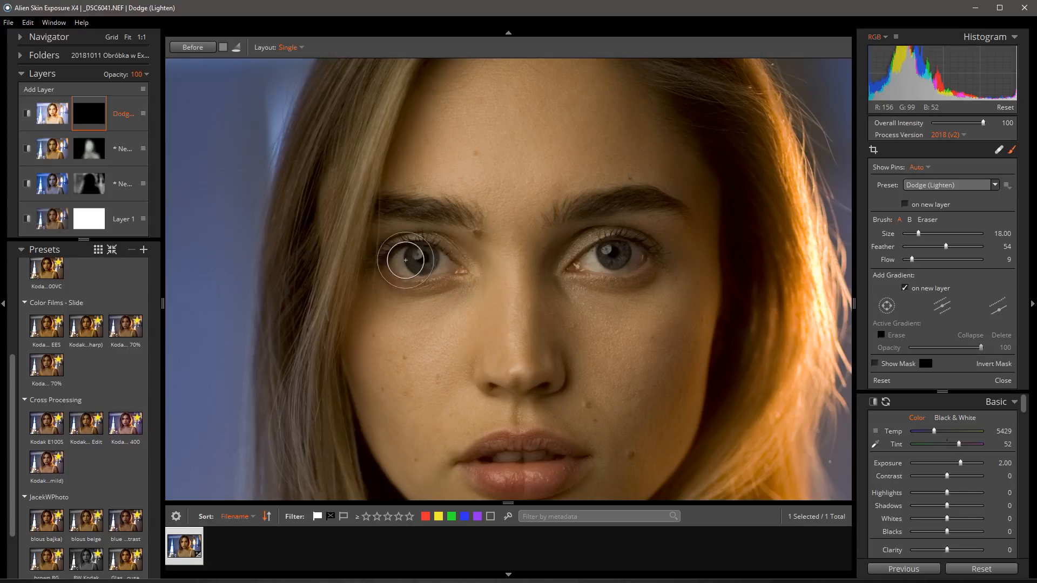
key("space")
mouse_move(523, 225)
left_mouse_down()
mouse_move(650, 278)
mouse_move(463, 232)
mouse_move(516, 237)
left_mouse_up()
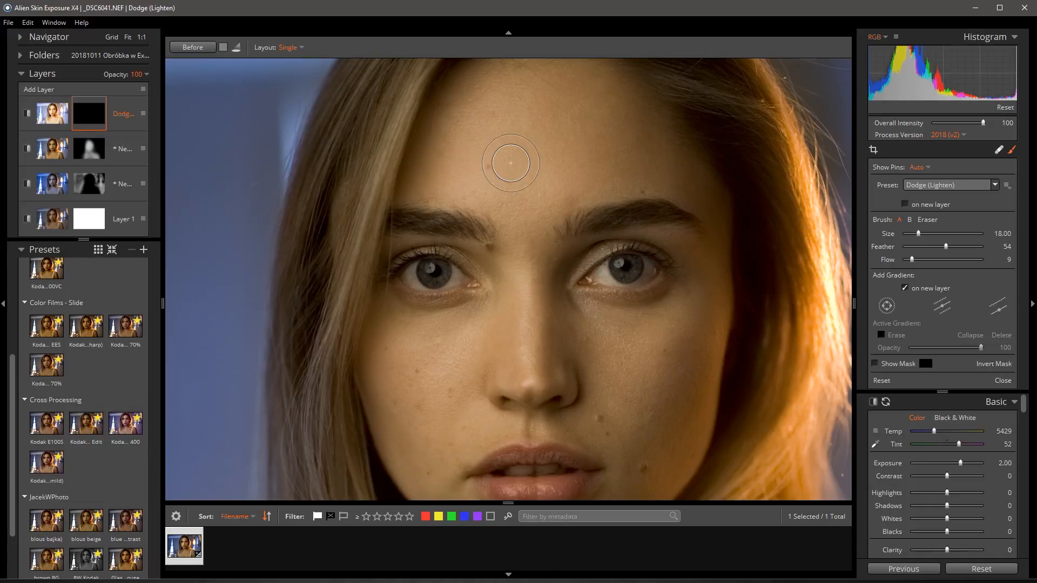
key("bracketleft")
key("bracketleft")
key("bracketleft")
key("bracketleft")
key("bracketleft")
key("bracketleft")
key("bracketleft")
key("bracketleft")
key("bracketleft")
key("bracketleft")
key("bracketleft")
key("bracketleft")
key("bracketleft")
key("bracketleft")
key("bracketleft")
left_click(912, 260)
left_click(906, 261)
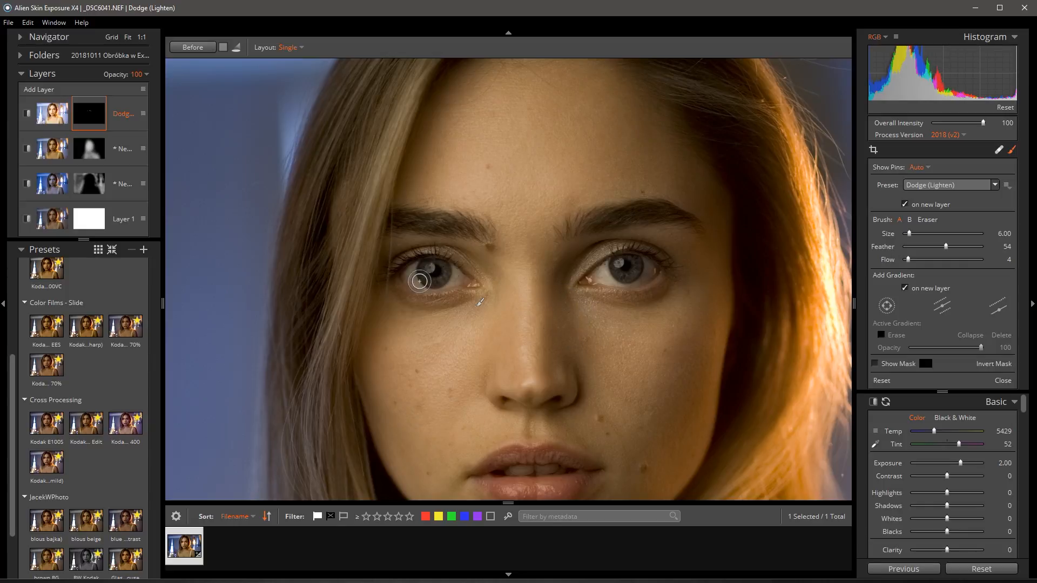
mouse_move(420, 282)
left_mouse_down()
mouse_move(460, 281)
mouse_move(411, 278)
mouse_move(454, 277)
mouse_move(441, 283)
left_mouse_up()
mouse_move(431, 283)
left_mouse_down()
mouse_move(407, 276)
mouse_move(454, 275)
mouse_move(400, 275)
mouse_move(450, 281)
mouse_move(415, 281)
left_mouse_up()
mouse_move(621, 277)
left_mouse_down()
mouse_move(597, 276)
mouse_move(652, 269)
mouse_move(573, 280)
mouse_move(623, 281)
mouse_move(651, 270)
mouse_move(605, 276)
mouse_move(658, 266)
mouse_move(625, 273)
left_mouse_up()
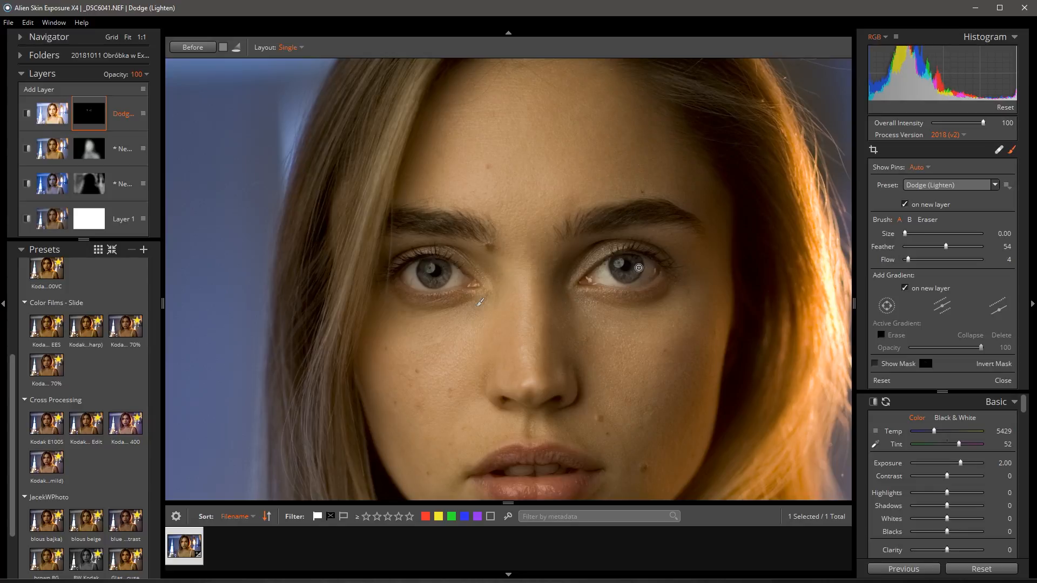
Step: Lighten the skin beneath both eyes on the dodge layer with a size 12 brush
scroll(606, 275, "up", 3)
key("space")
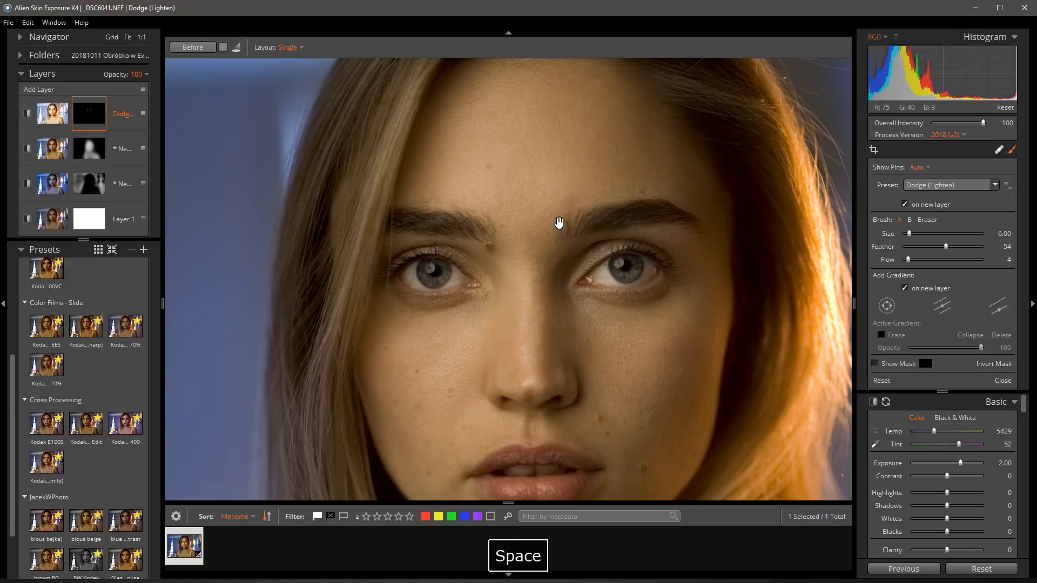
left_click_drag(558, 222, 551, 254)
scroll(551, 254, "down", 3)
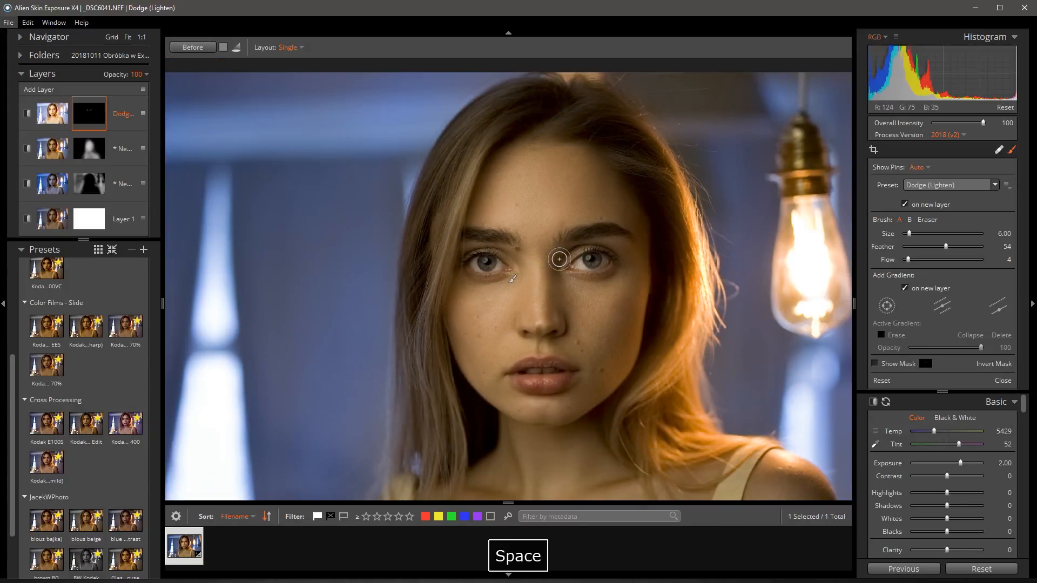
scroll(546, 166, "up", 5)
scroll(545, 205, "down", 4)
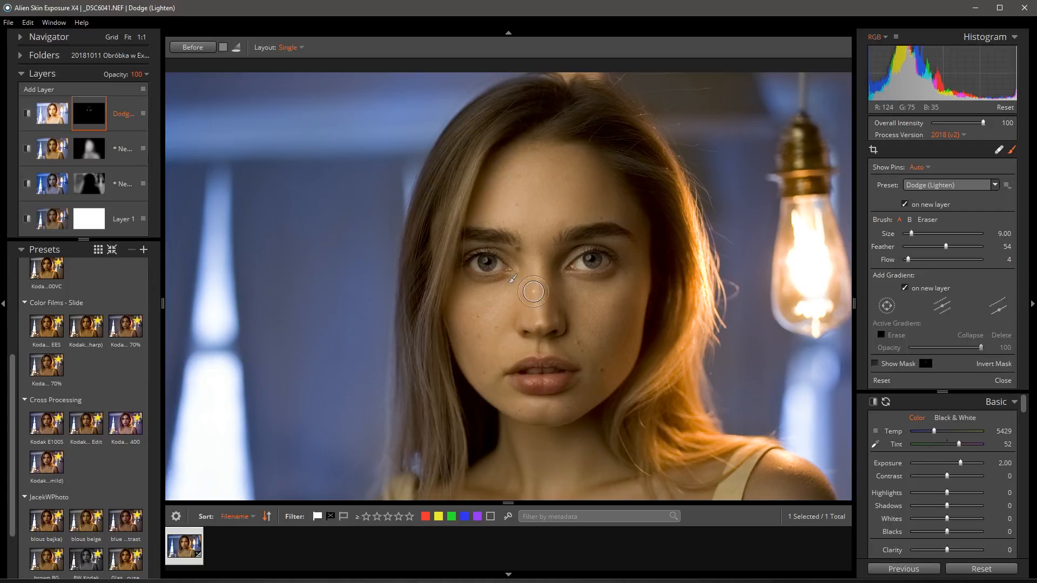
scroll(502, 313, "up", 3)
mouse_move(479, 302)
left_mouse_down()
mouse_move(501, 300)
mouse_move(483, 324)
left_mouse_up()
mouse_move(591, 320)
left_mouse_down()
mouse_move(575, 293)
mouse_move(574, 341)
left_mouse_up()
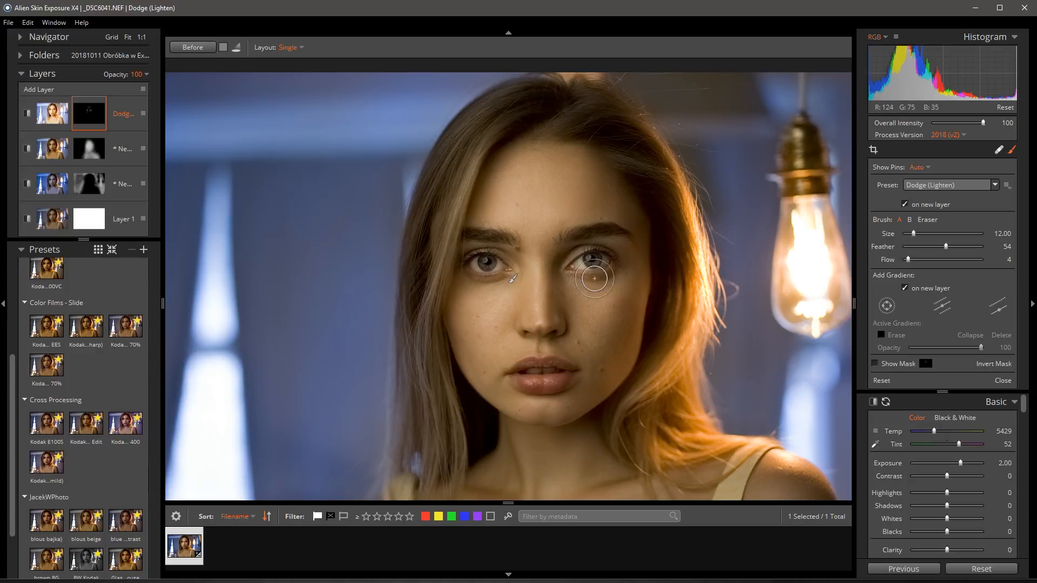
Step: Lighten the model's chest and shoulders with a size 24 brush, then reduce the brush to 18
key("space")
left_click_drag(577, 321, 582, 152)
scroll(555, 243, "down", 3)
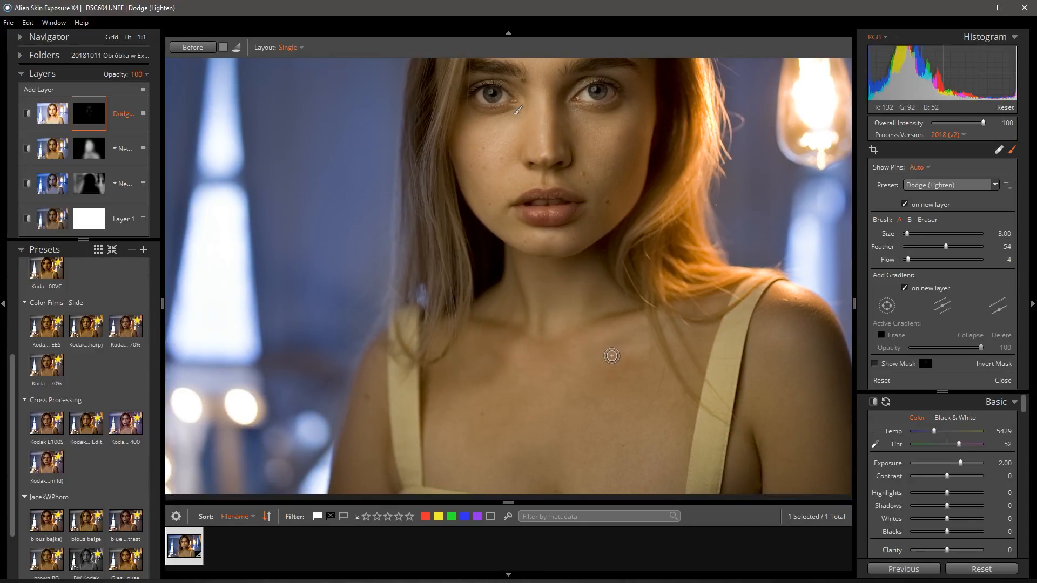
key("space")
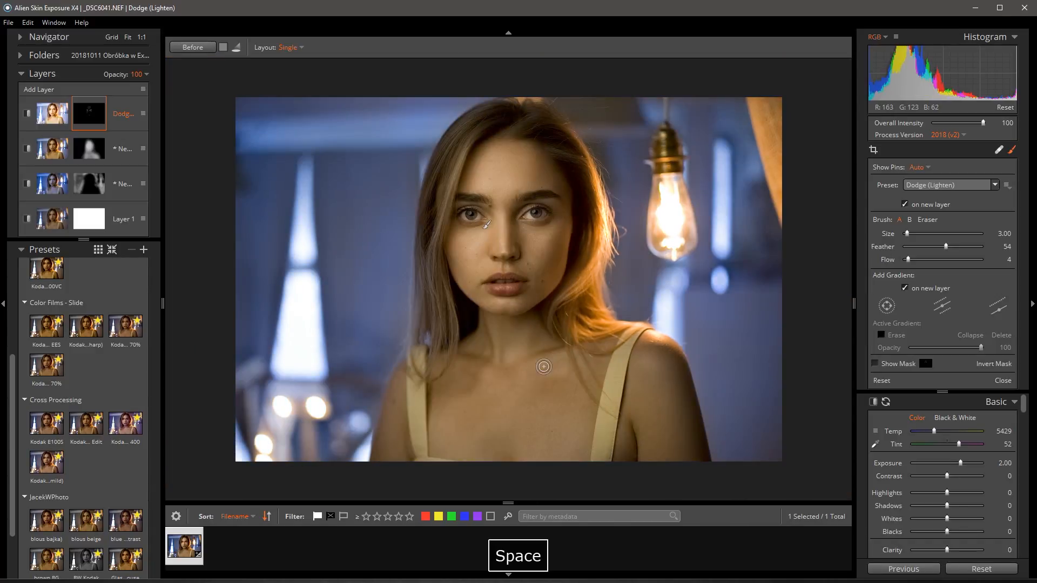
scroll(531, 376, "up", 3)
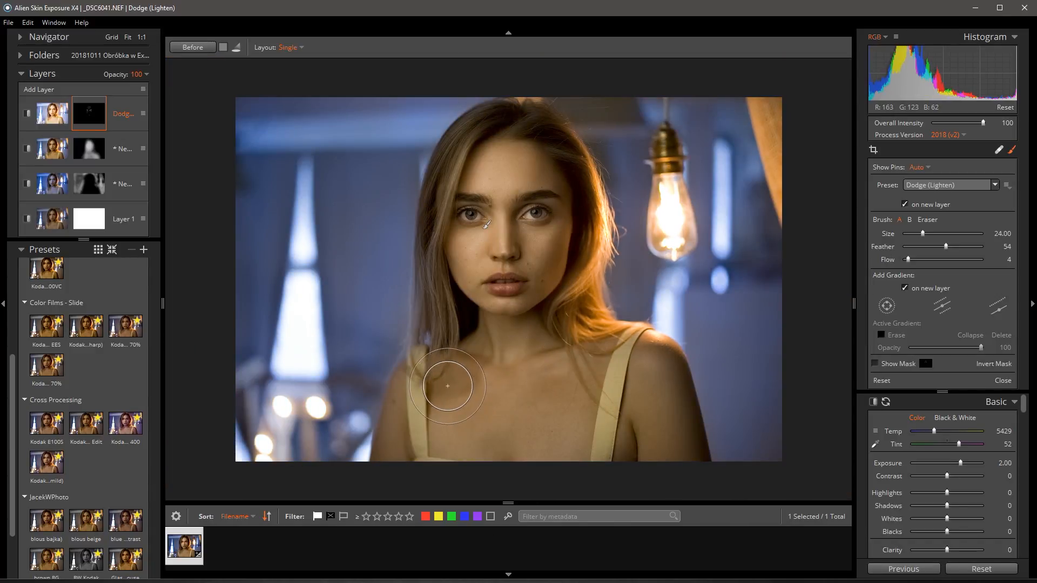
mouse_move(477, 385)
left_mouse_down()
mouse_move(491, 359)
mouse_move(526, 431)
mouse_move(534, 356)
mouse_move(554, 436)
mouse_move(572, 349)
mouse_move(582, 449)
mouse_move(631, 366)
mouse_move(657, 432)
left_mouse_up()
scroll(657, 432, "down", 2)
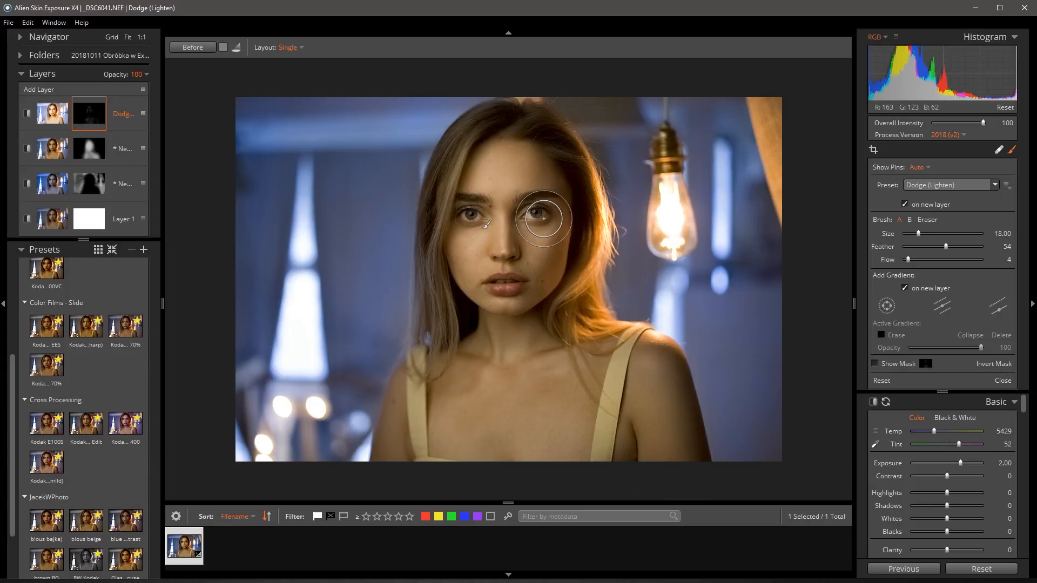
Step: Compare the photo with the dodge layer off and on, and lower the layer's opacity to 64
left_click(27, 114)
left_click(27, 114)
left_click(27, 114)
left_click(27, 115)
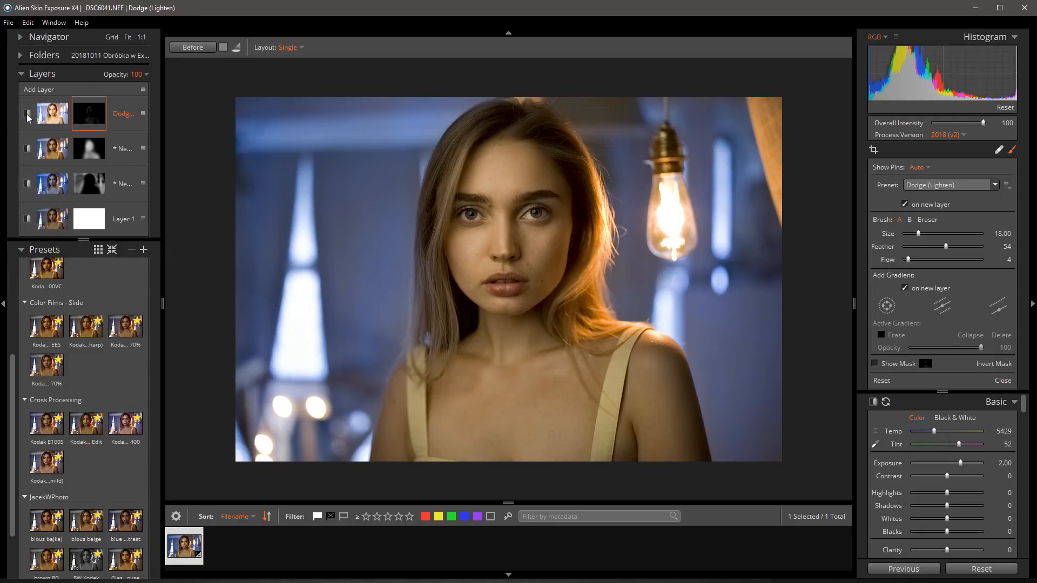
left_click(27, 115)
left_click(147, 74)
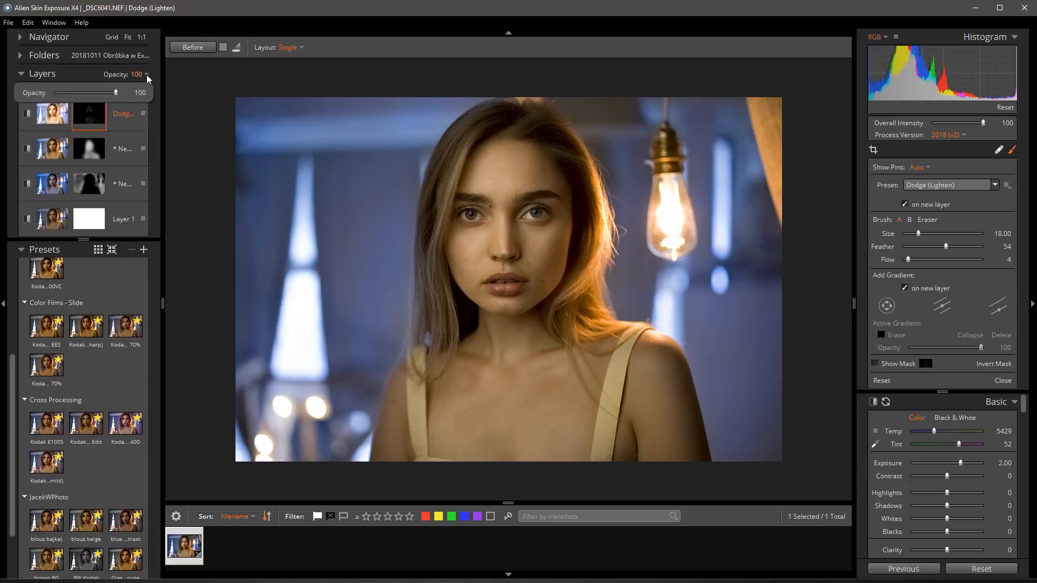
left_click_drag(116, 92, 90, 92)
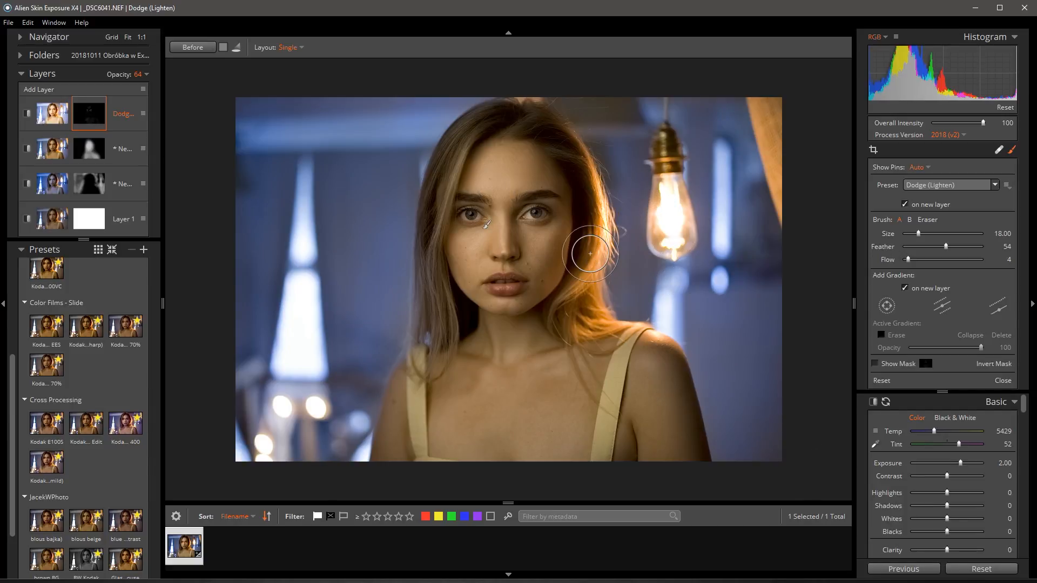
Step: Finish masking and remove the blemish in the middle of the forehead with a Heal brush of size 26 and feather 18
left_click(1009, 151)
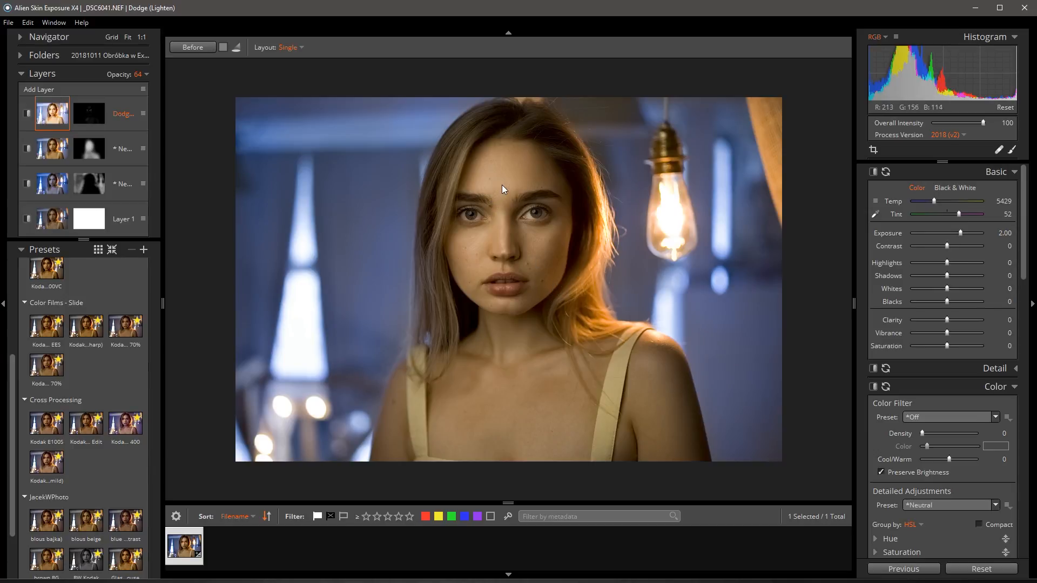
left_click(501, 185)
key("space")
left_click_drag(491, 146, 525, 256)
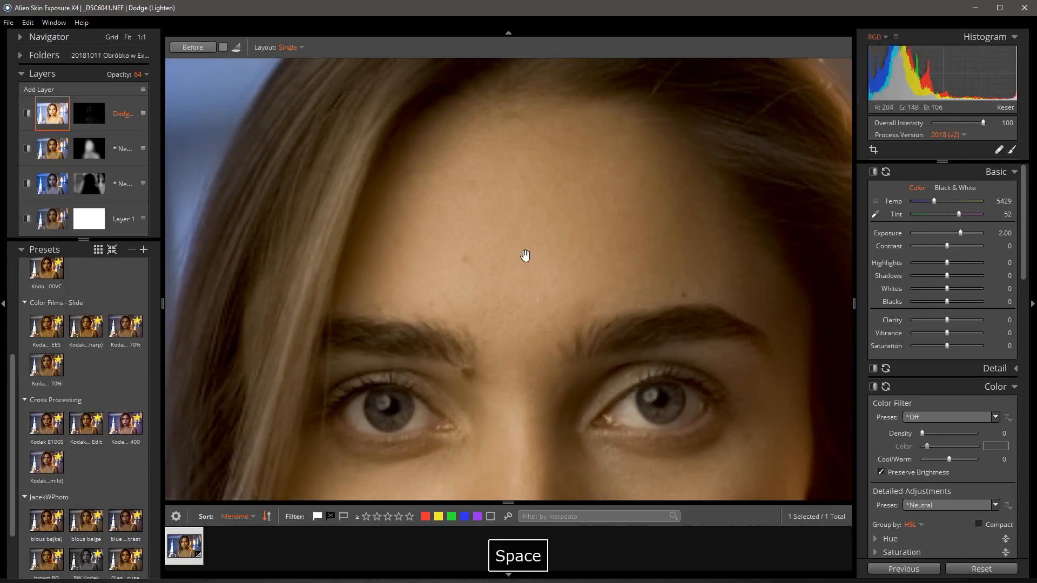
left_click(998, 152)
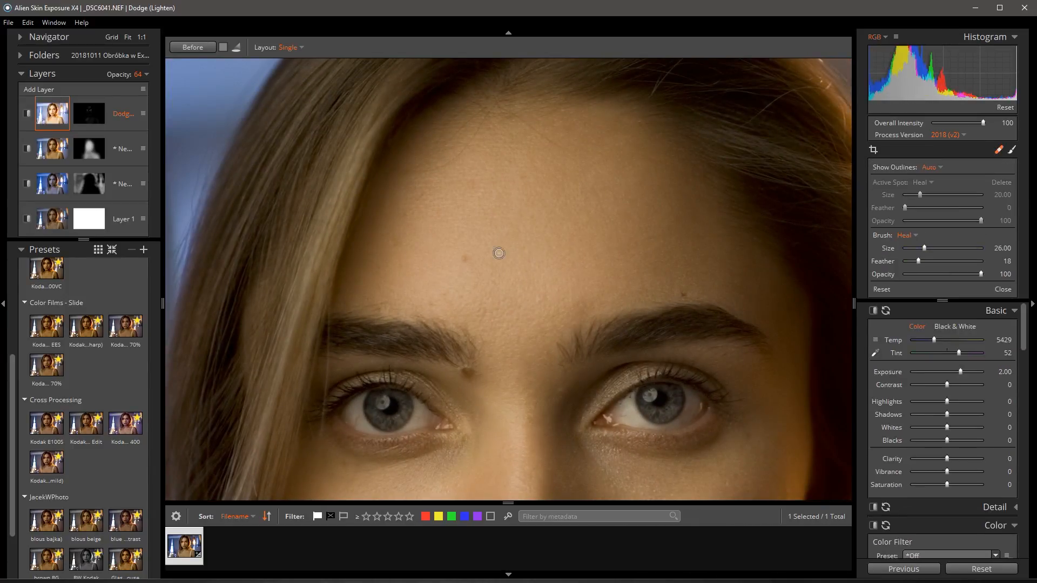
left_click_drag(465, 263, 466, 262)
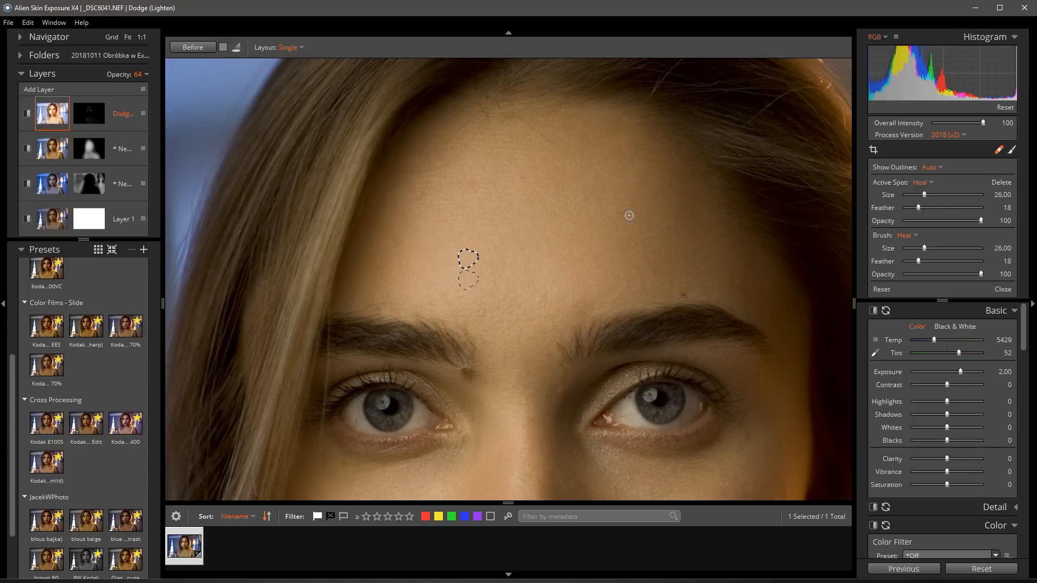
Step: Heal the small blemishes on the cheek facing away from the light bulb, beside the nose and mouth
key("space")
mouse_move(556, 394)
left_mouse_down()
mouse_move(572, 121)
mouse_move(548, 175)
left_mouse_up()
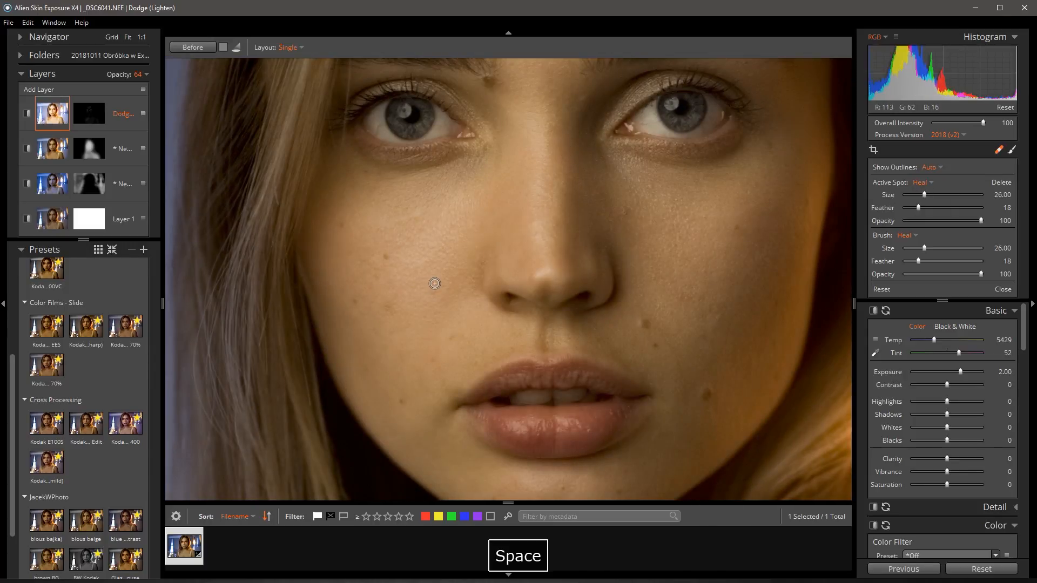
left_click_drag(435, 283, 434, 299)
left_click(391, 300)
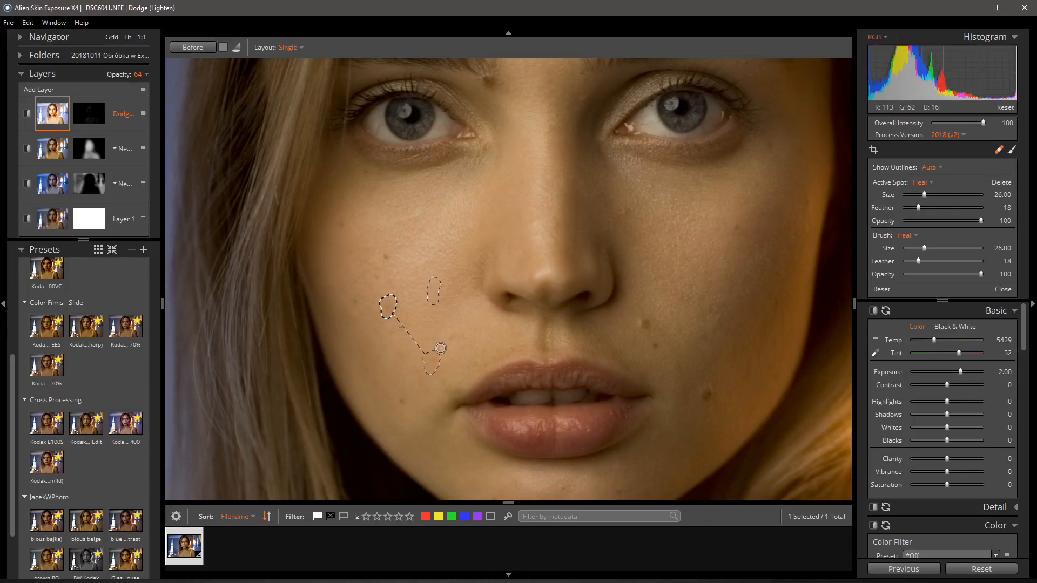
left_click_drag(455, 336, 449, 346)
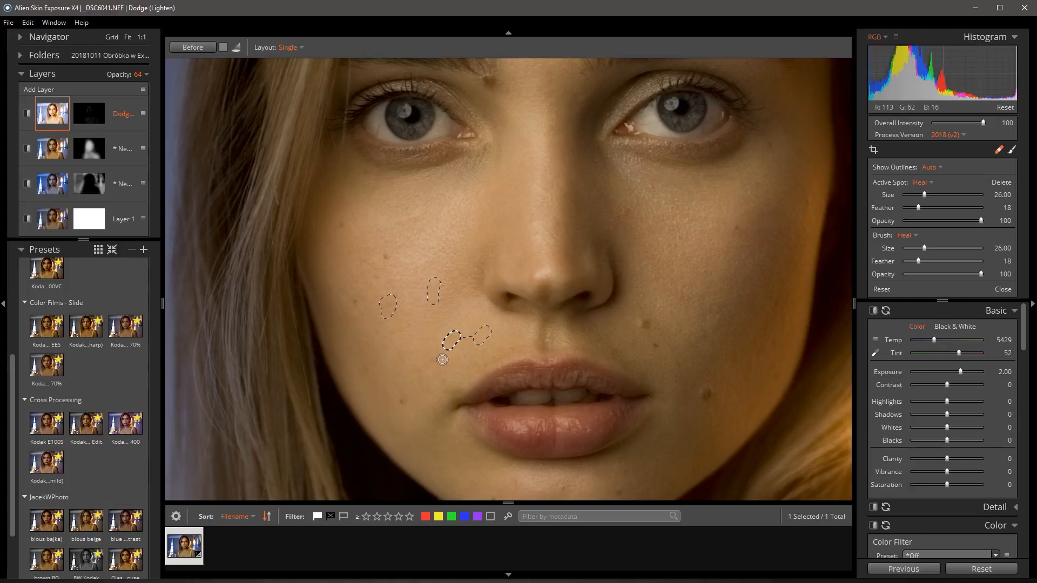
left_click(387, 309)
Step: Heal the small blemishes on the cheek facing the light bulb and one on the chin, keeping the larger moles
key("space")
left_click_drag(699, 404, 647, 408)
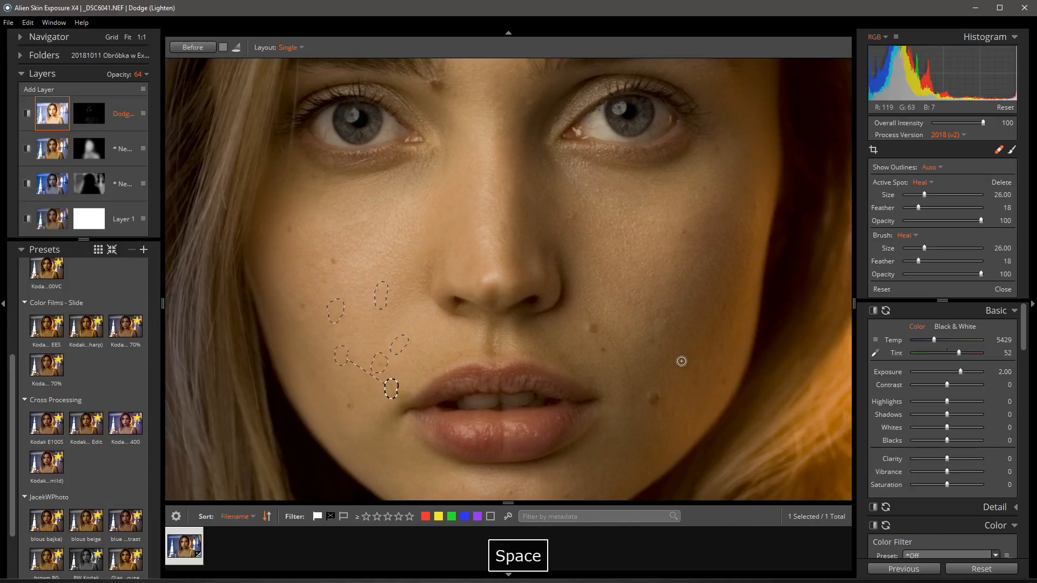
left_click_drag(648, 343, 663, 324)
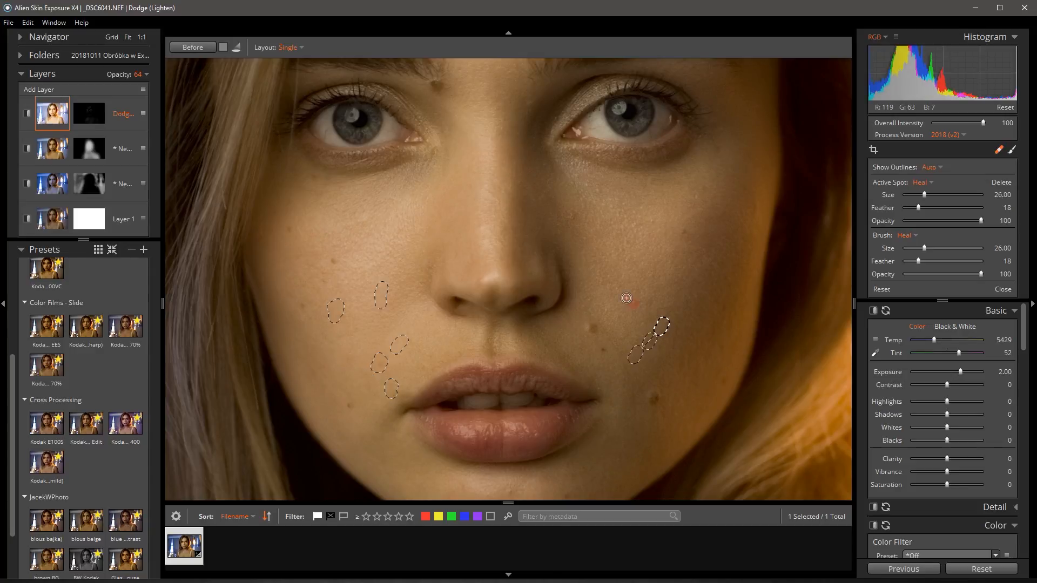
left_click(572, 220)
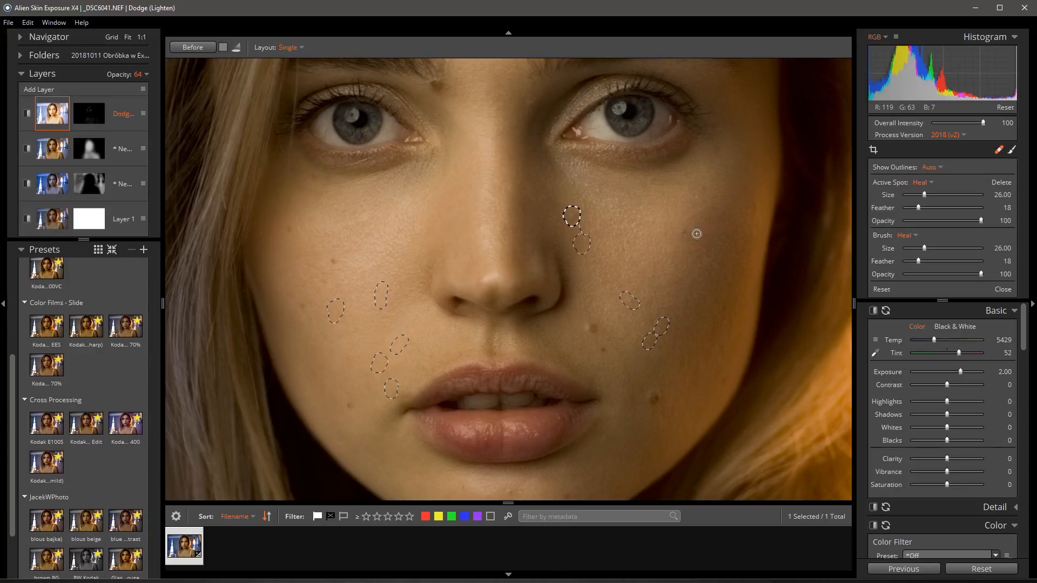
left_click(684, 232)
key("space")
left_click_drag(592, 365, 606, 199)
left_click_drag(527, 324, 524, 329)
Step: Heal the marks on the upper chest with a Heal brush of size 35, and finish spot healing
key("space")
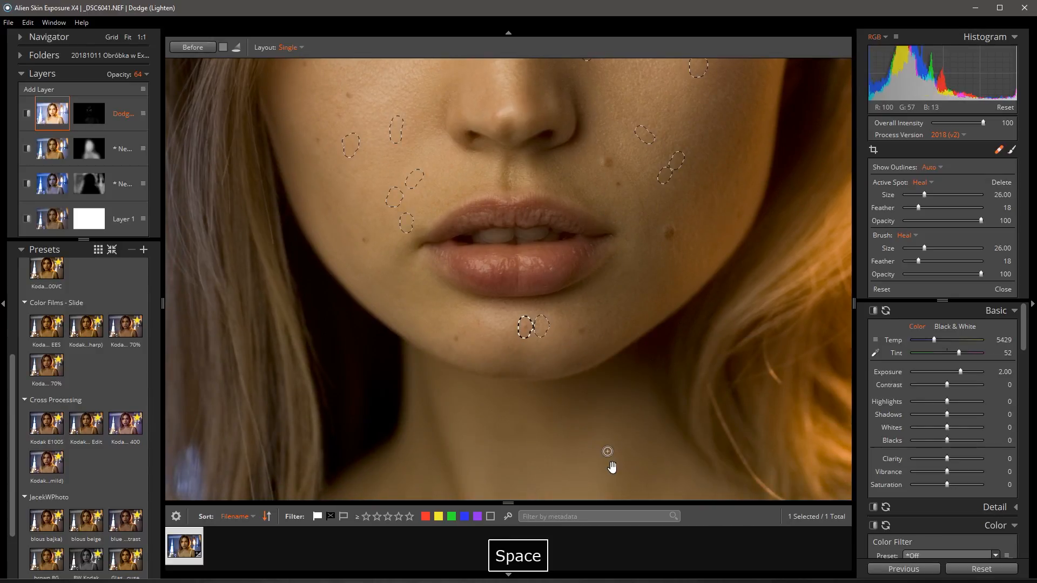
mouse_move(609, 455)
left_mouse_down()
mouse_move(593, 194)
mouse_move(569, 183)
mouse_move(579, 186)
left_mouse_up()
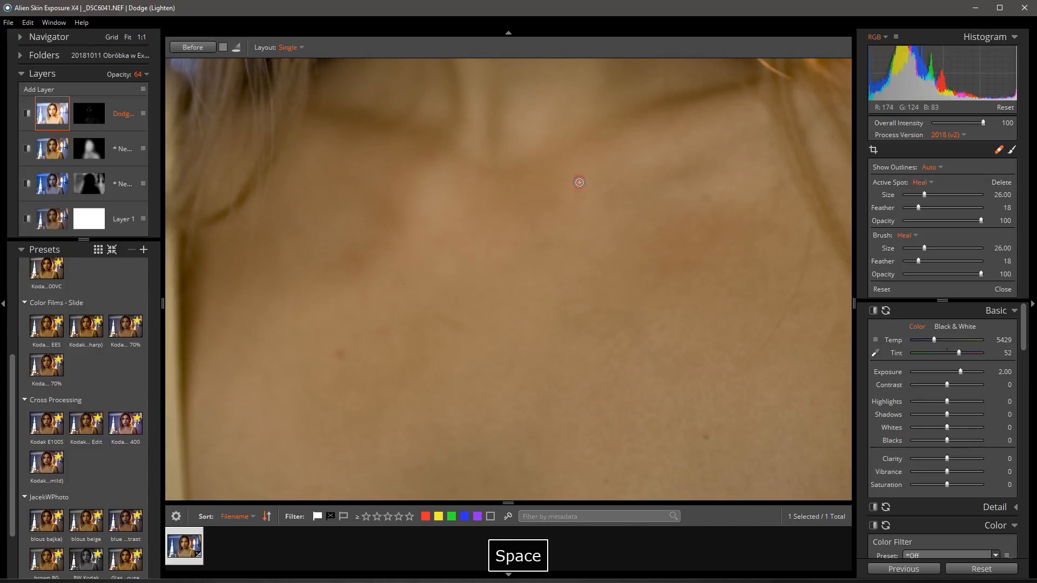
scroll(606, 320, "up", 3)
mouse_move(605, 311)
left_mouse_down()
mouse_move(626, 315)
mouse_move(620, 340)
mouse_move(613, 324)
mouse_move(629, 338)
left_mouse_up()
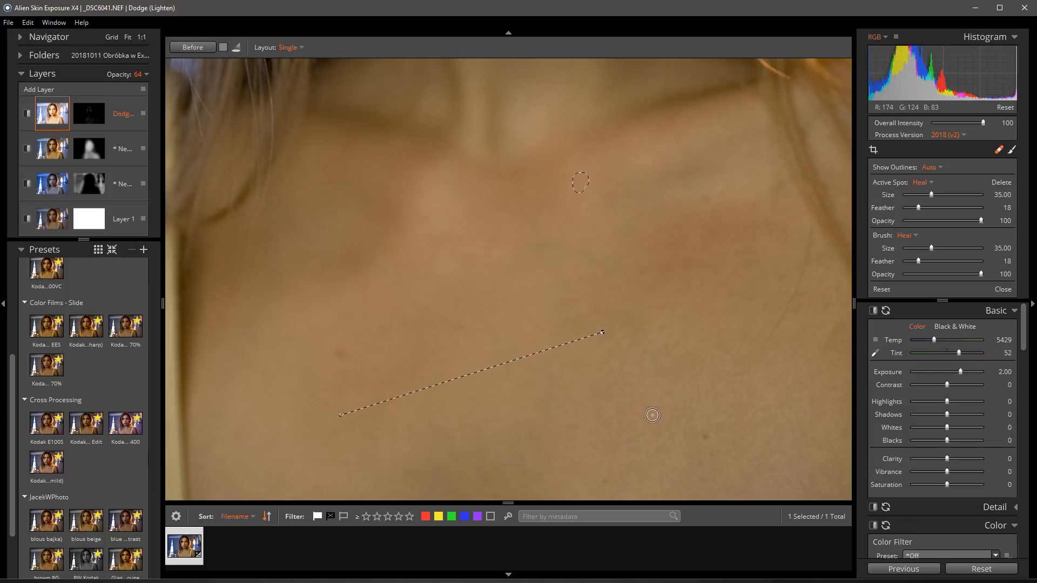
left_click(999, 150)
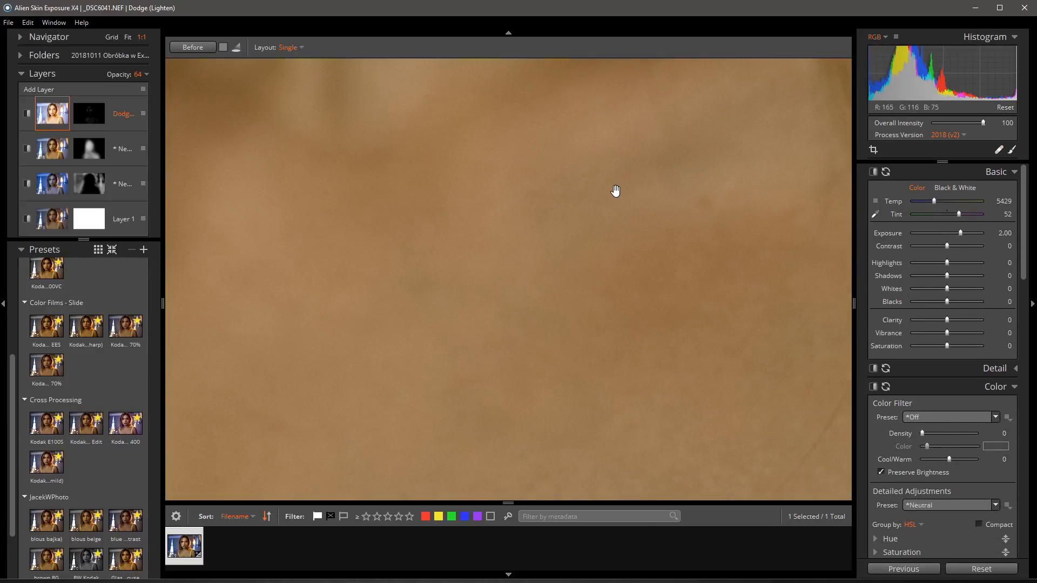
left_click(616, 191)
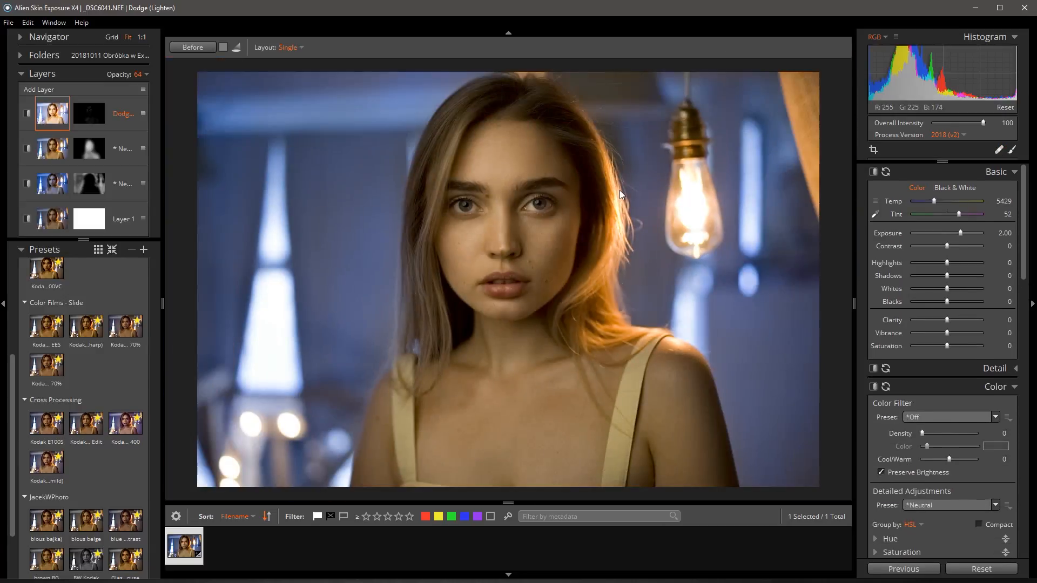
Step: Compare the portrait with its original version, and switch the layer list to small thumbnails
left_click(201, 45)
left_click(199, 43)
left_click(143, 113)
left_click(167, 164)
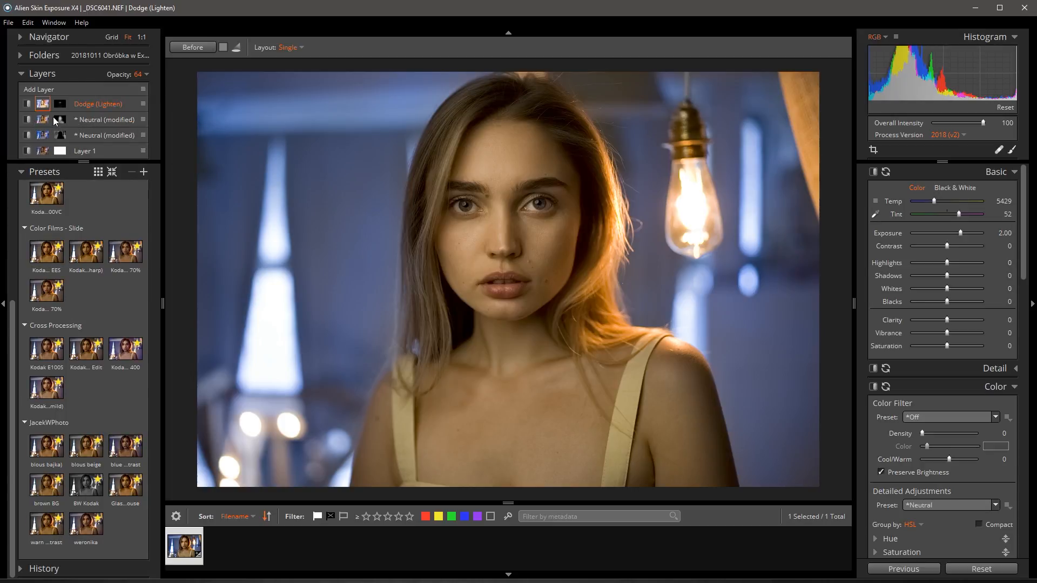
Step: Add a new layer and browse the Color and Favorite preset categories, previewing Gold (White Frame)
left_click(43, 90)
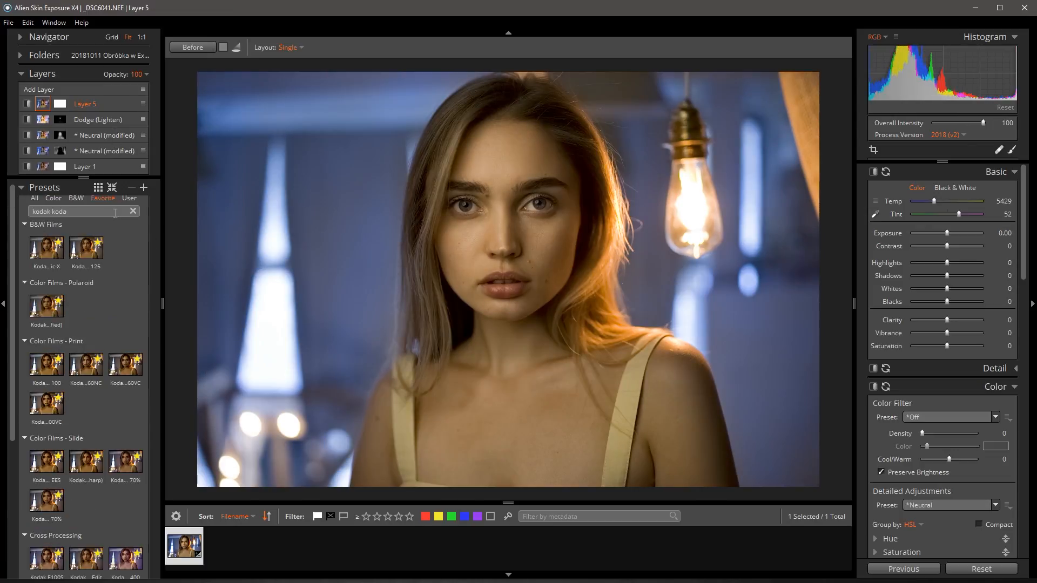
scroll(125, 303, "up", 4)
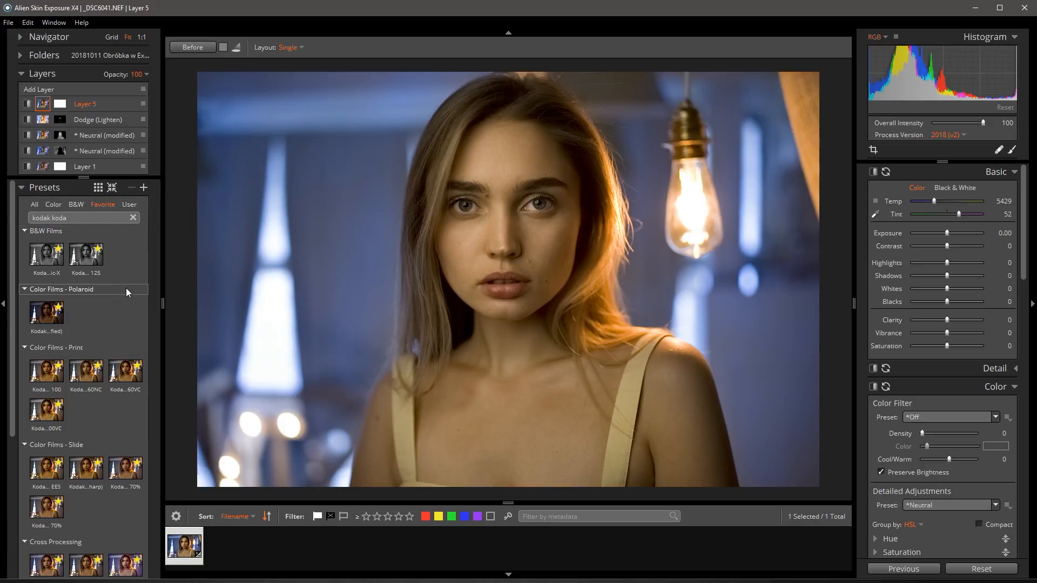
left_click(51, 203)
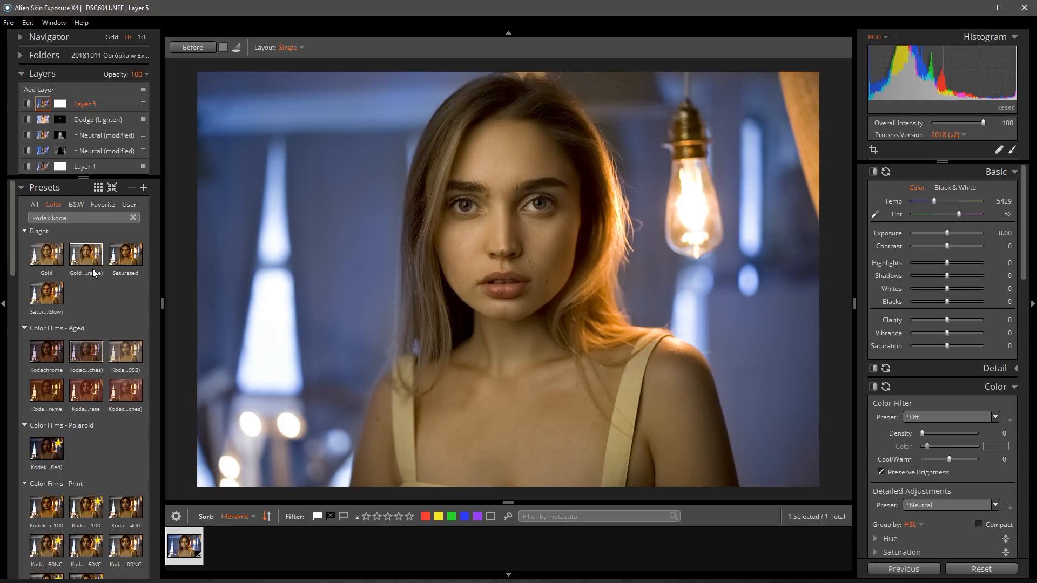
left_click(98, 204)
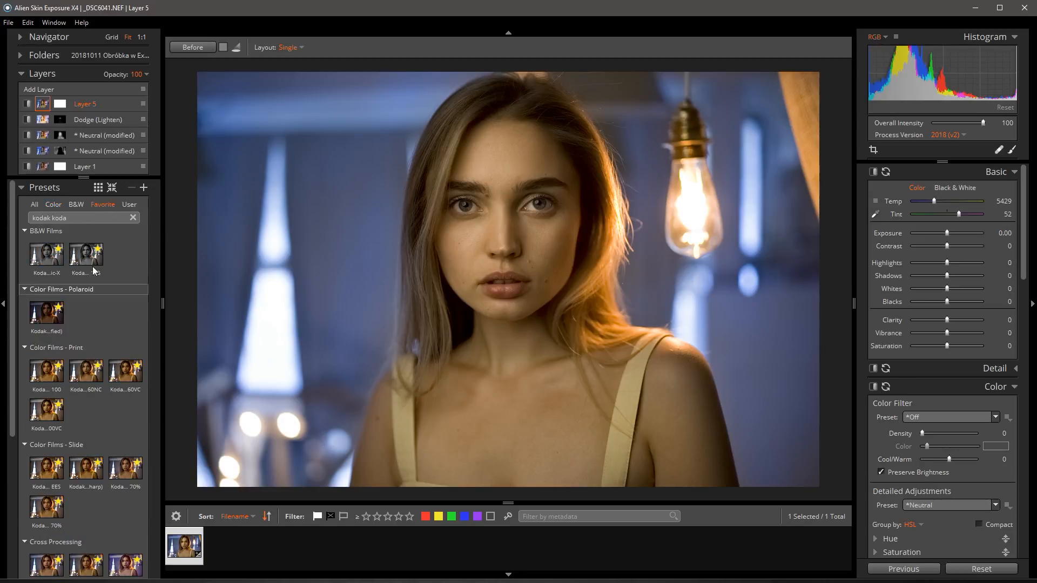
left_click(52, 205)
left_click(101, 253)
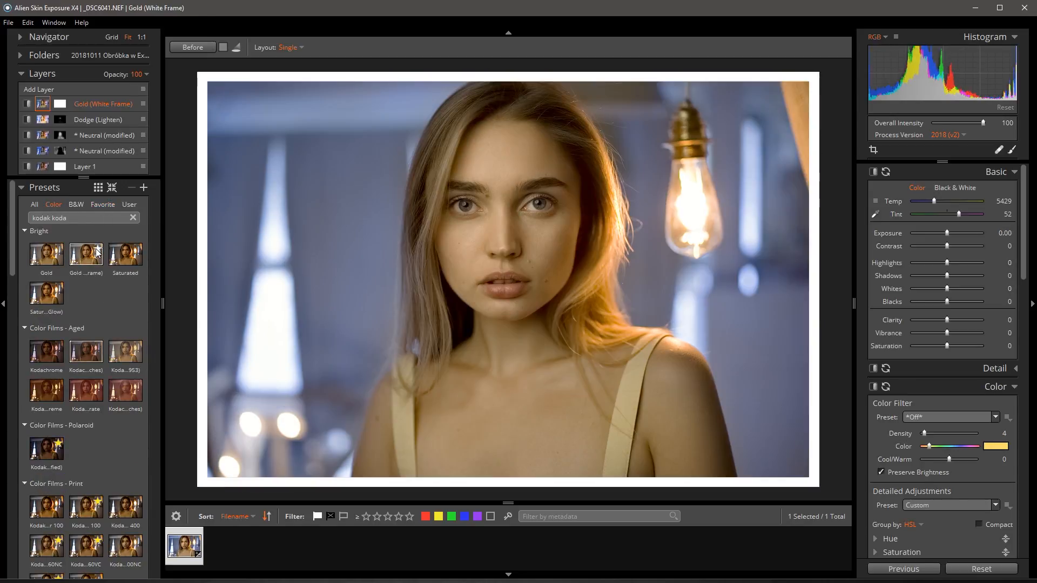
left_click(105, 204)
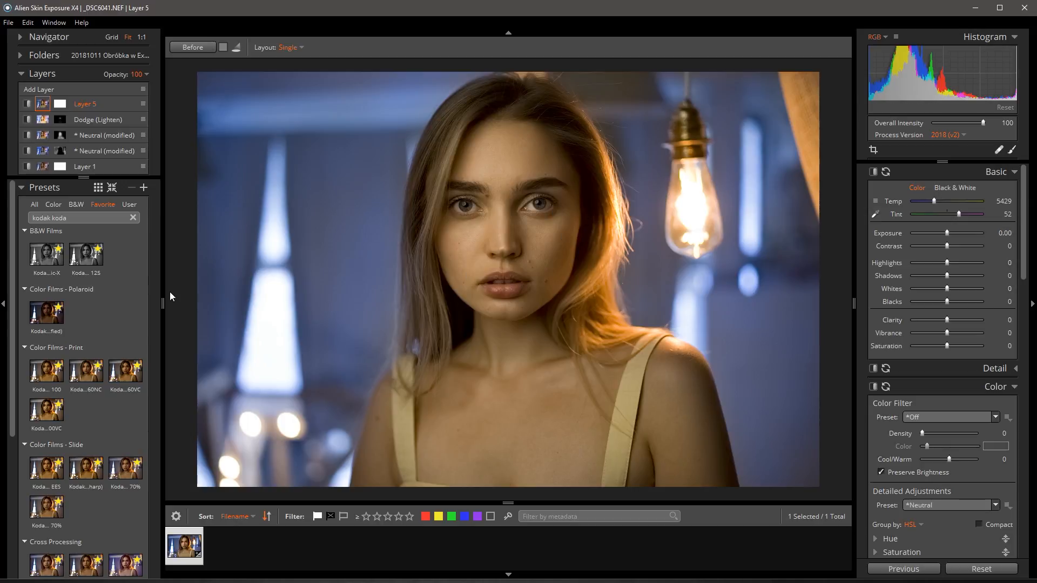
Step: Preview the favorite Kodak film presets, apply Kodak Kodachrome 25 (sharp) to the new layer, and set its opacity to 50
scroll(81, 297, "down", 3)
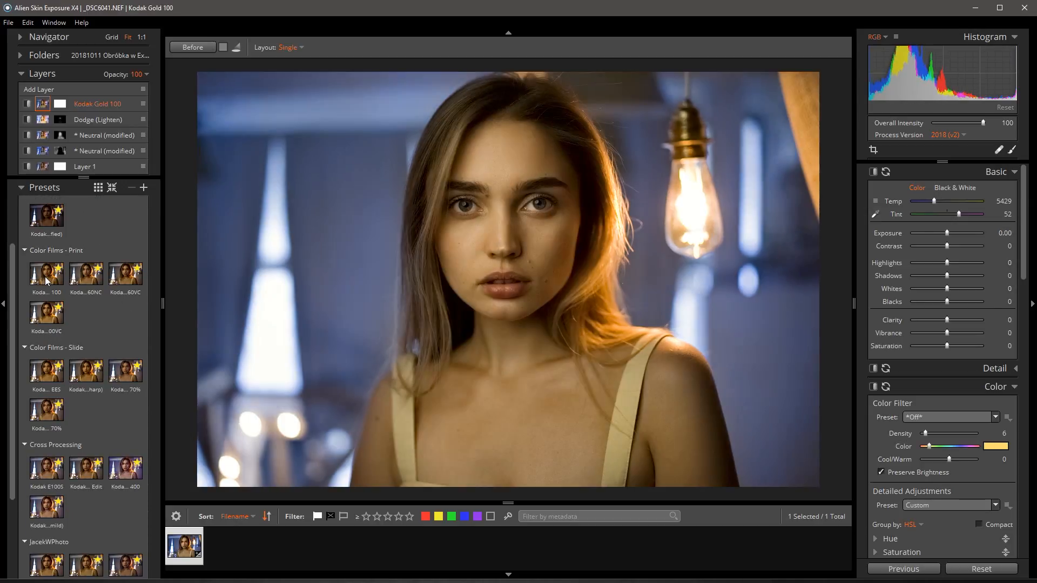
left_click(89, 282)
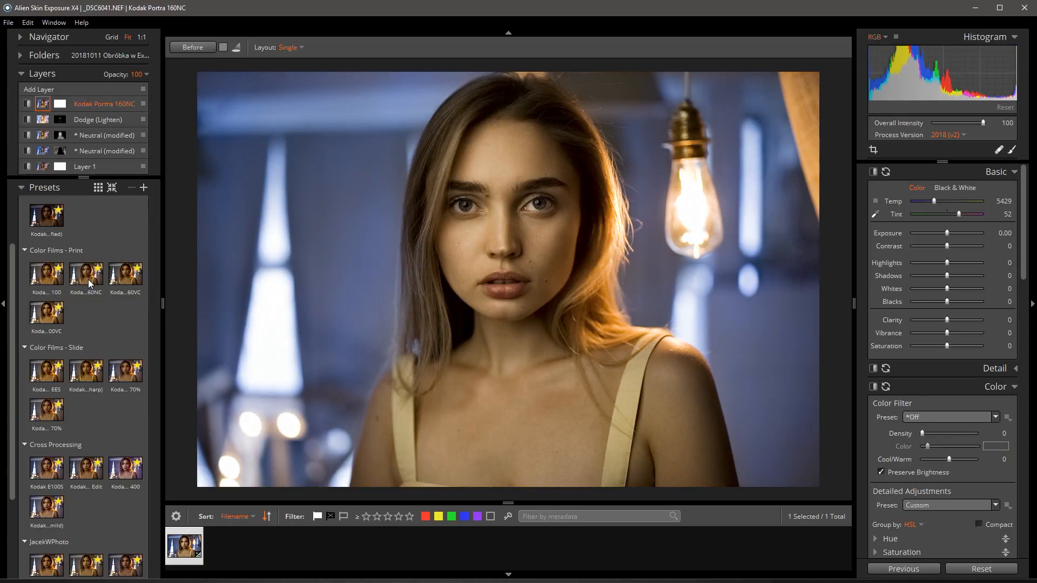
scroll(91, 289, "up", 1)
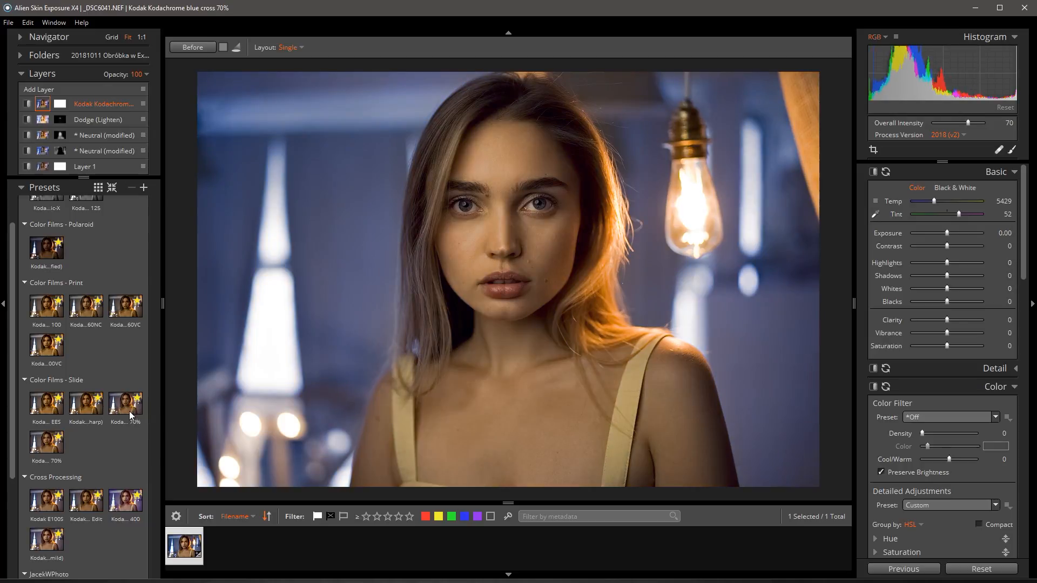
scroll(54, 449, "down", 3)
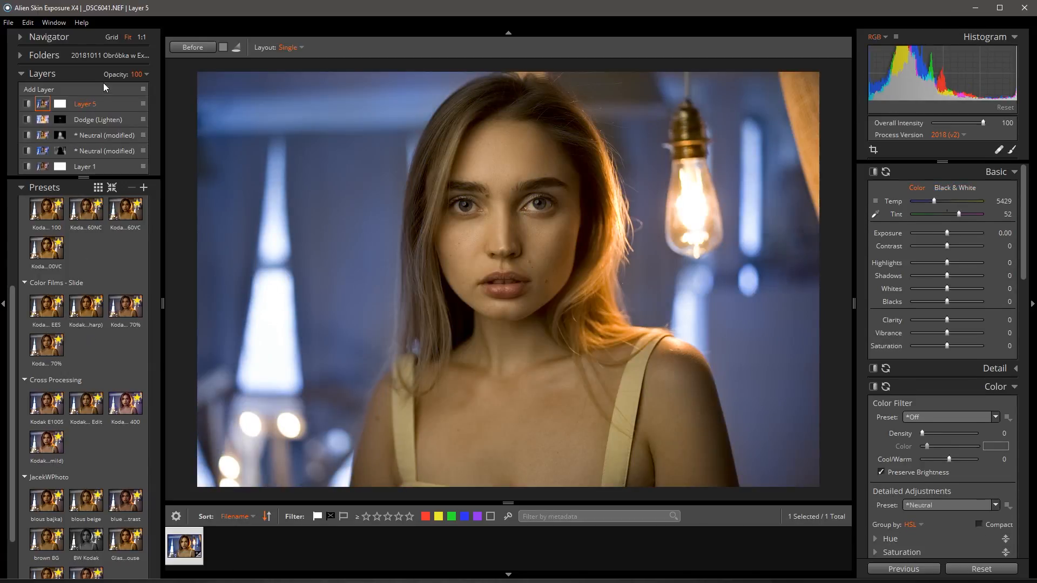
scroll(100, 450, "up", 3)
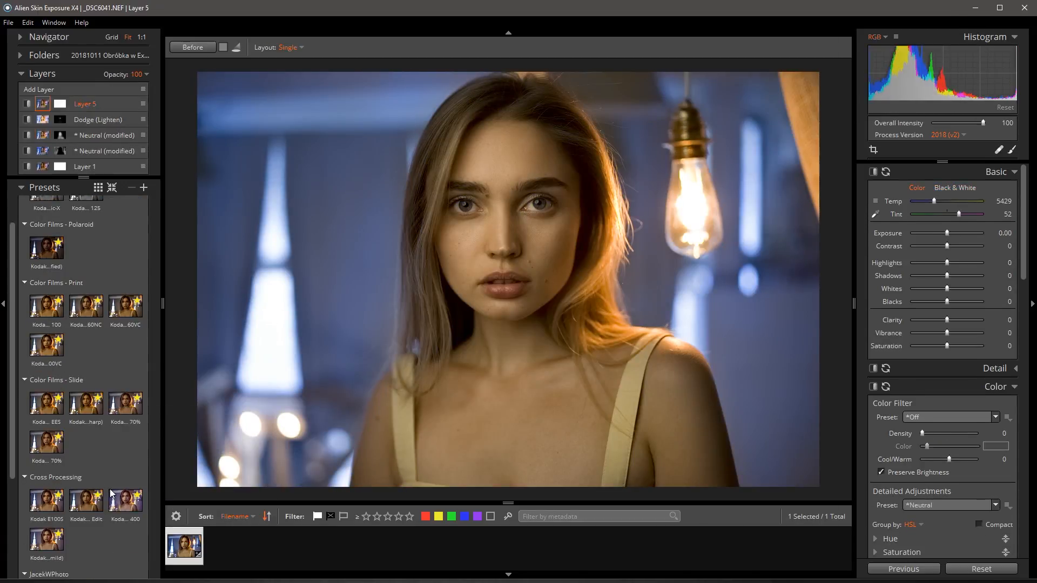
left_click(89, 404)
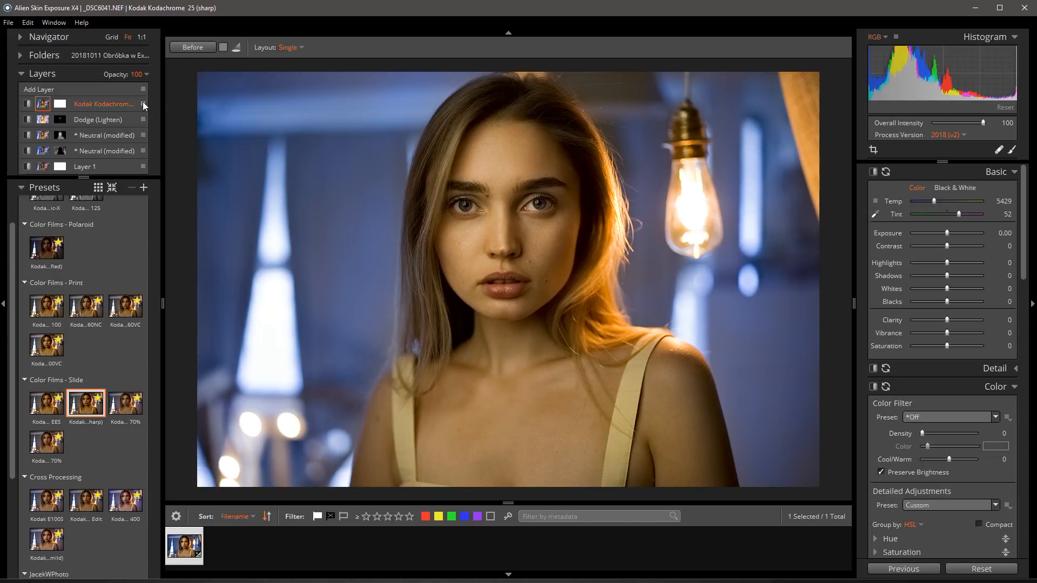
left_click(145, 75)
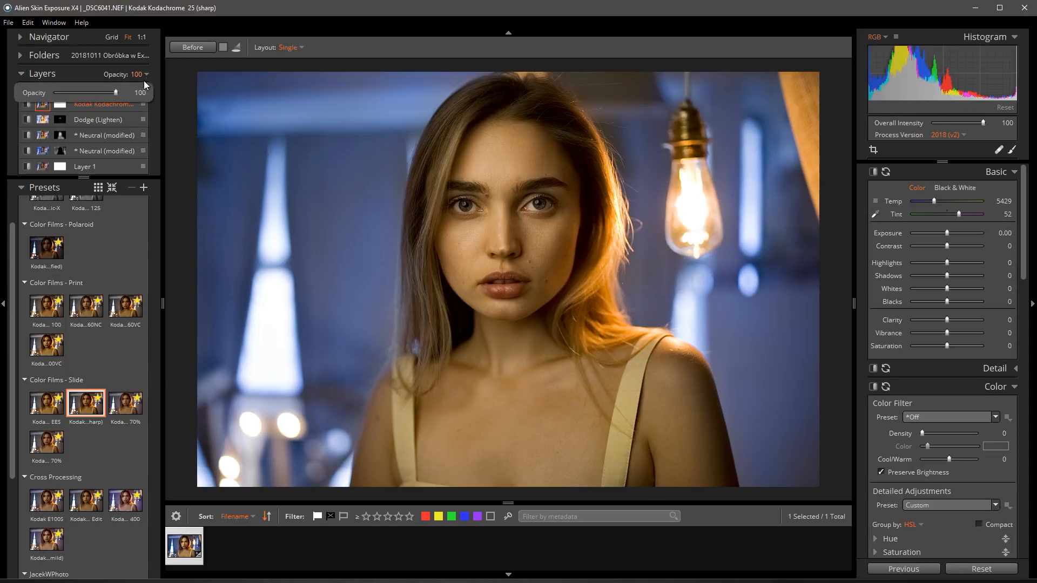
left_click_drag(110, 91, 86, 93)
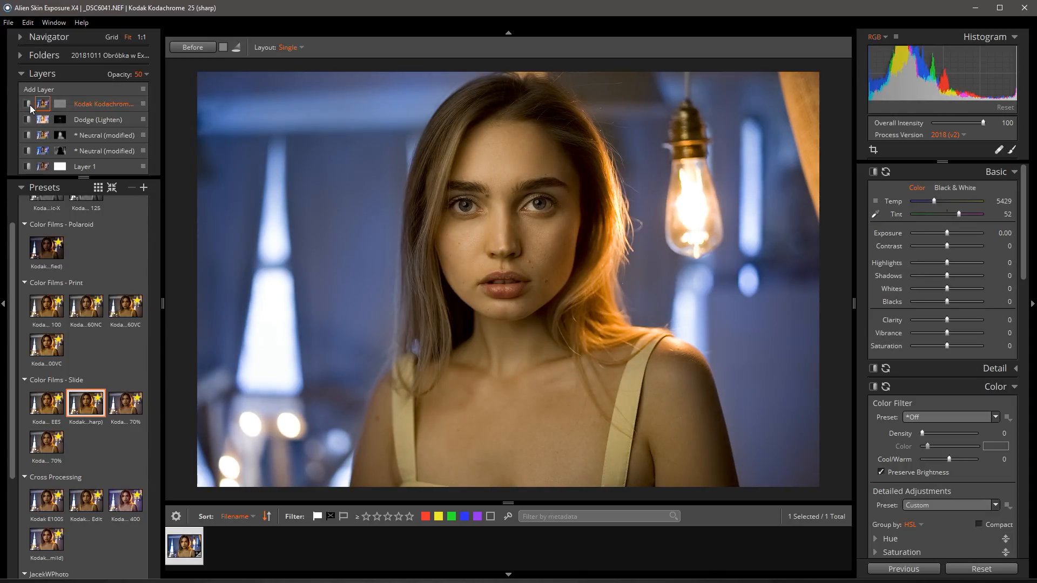
Step: Add another layer with the Kodak E100S Edit preset at 50 opacity, and compare the photo with it off and on
left_click(35, 90)
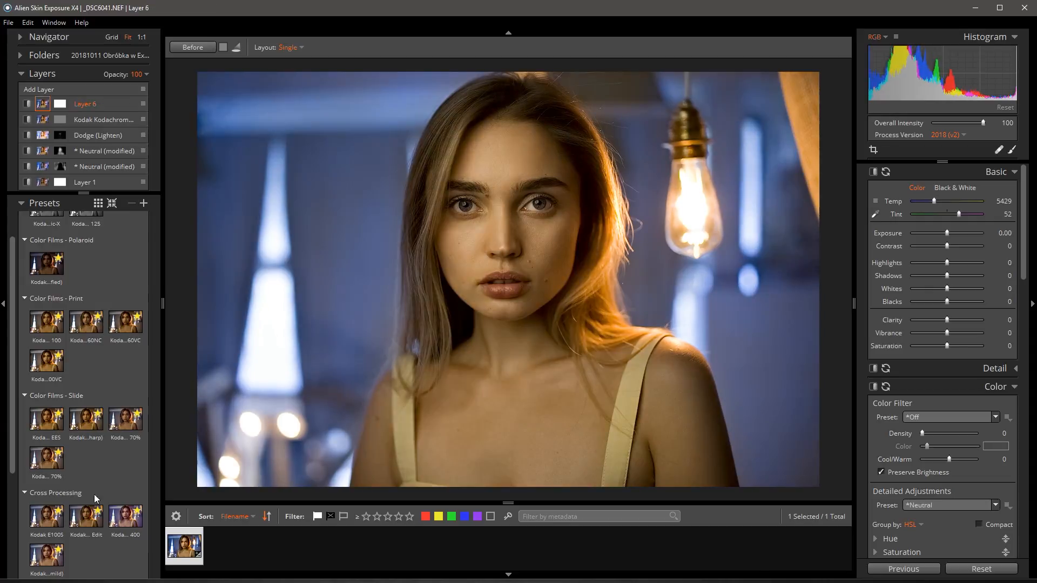
left_click(80, 523)
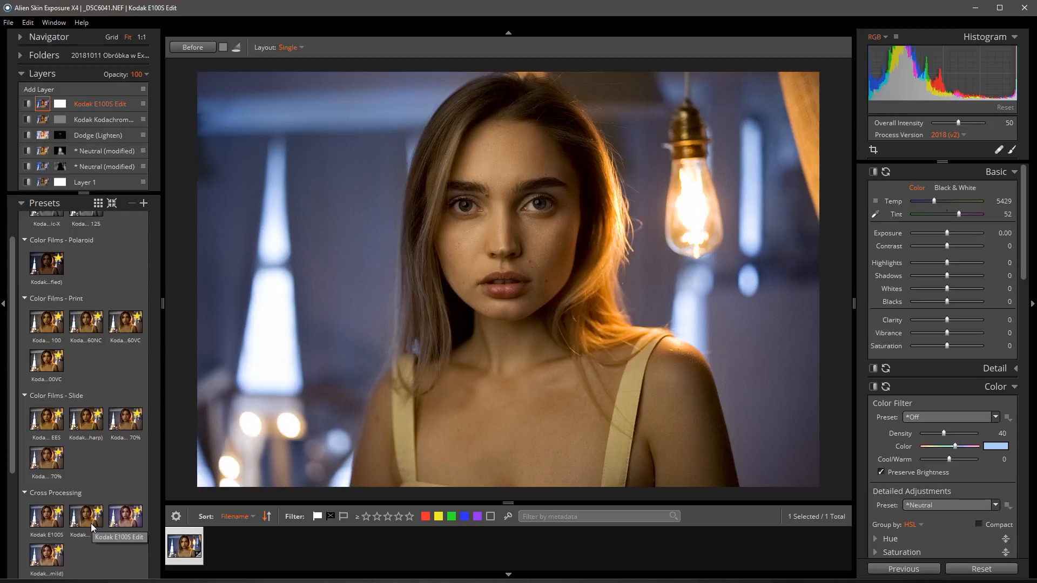
left_click(90, 522)
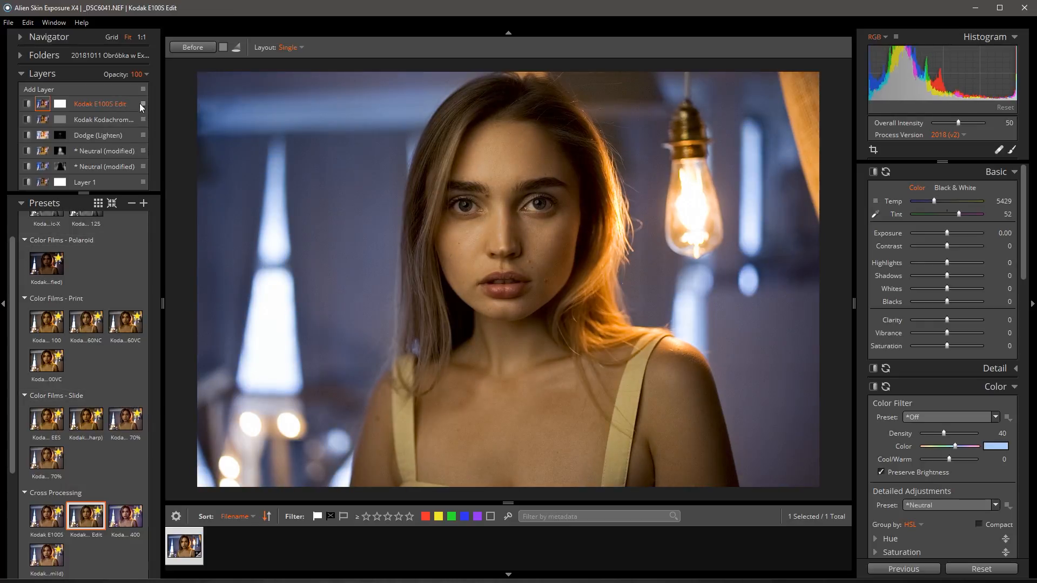
left_click(137, 76)
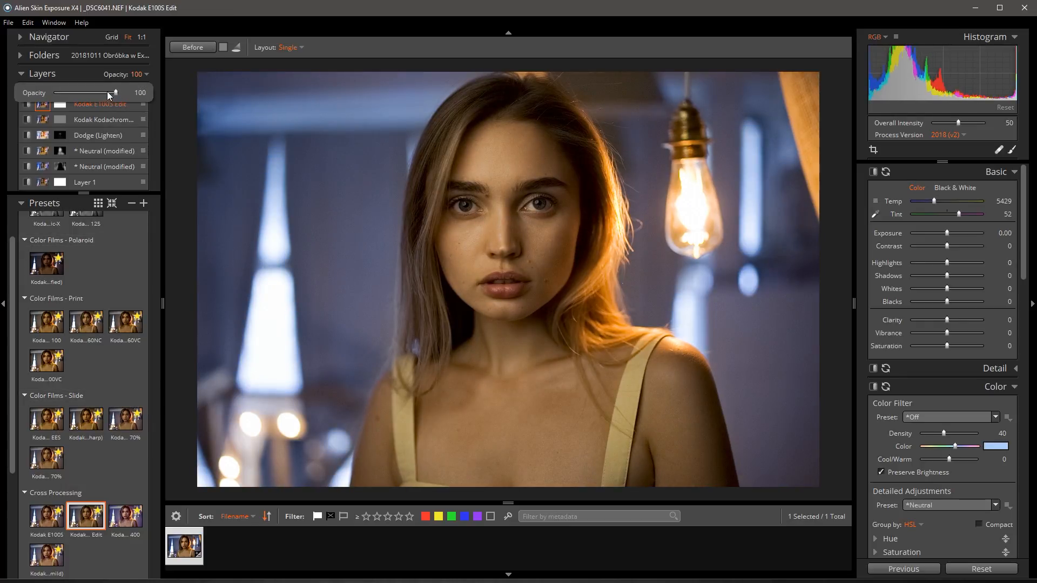
left_click_drag(86, 96, 85, 99)
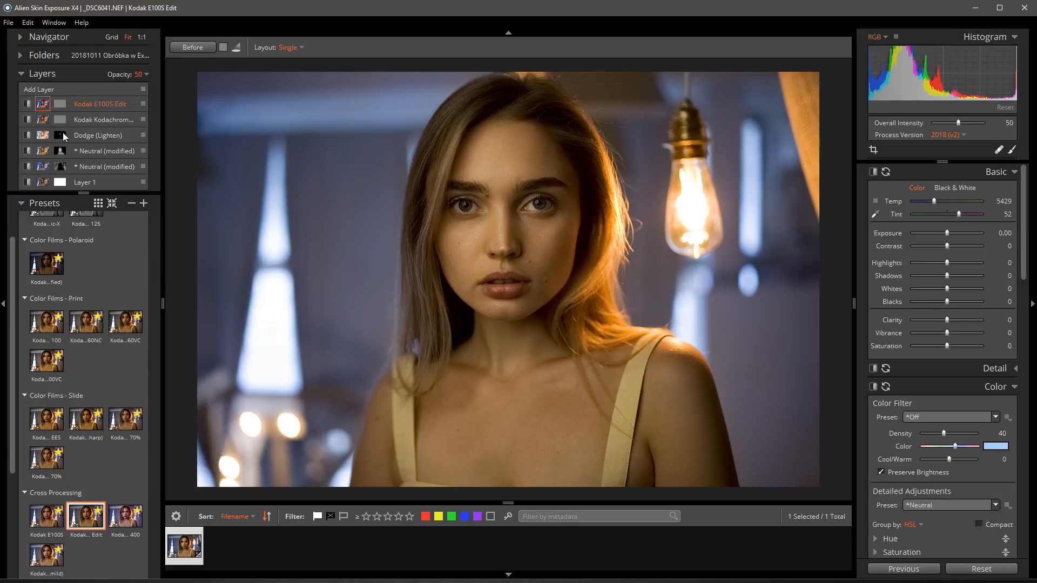
left_click(29, 105)
left_click(28, 105)
Step: Add a layer and slightly raise its RGB tone curve with a highlight point and a shadow point at input 24.46, output 26.63
left_click(41, 91)
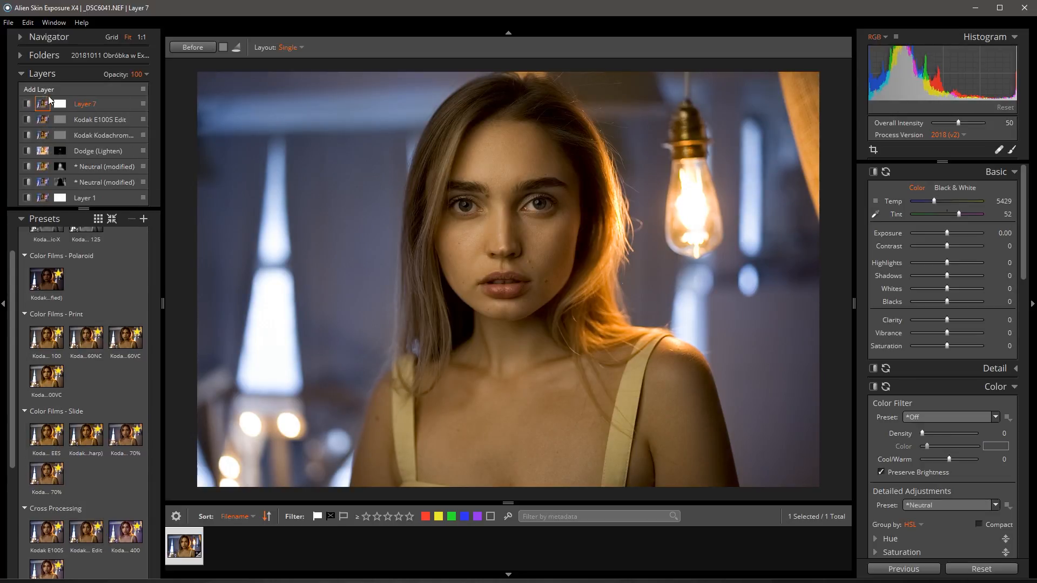
scroll(995, 385, "down", 2)
scroll(995, 385, "down", 3)
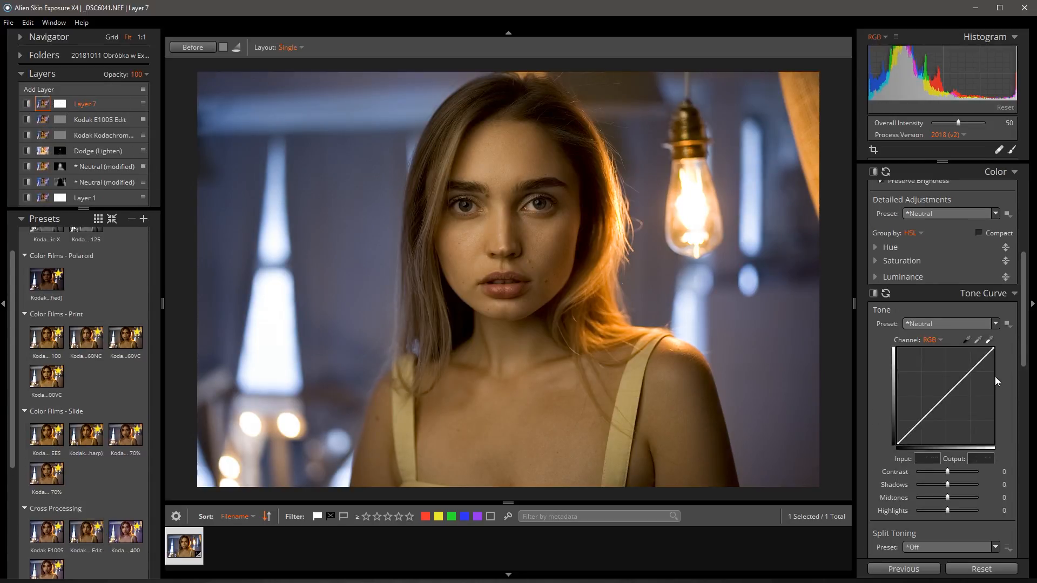
left_click(961, 377)
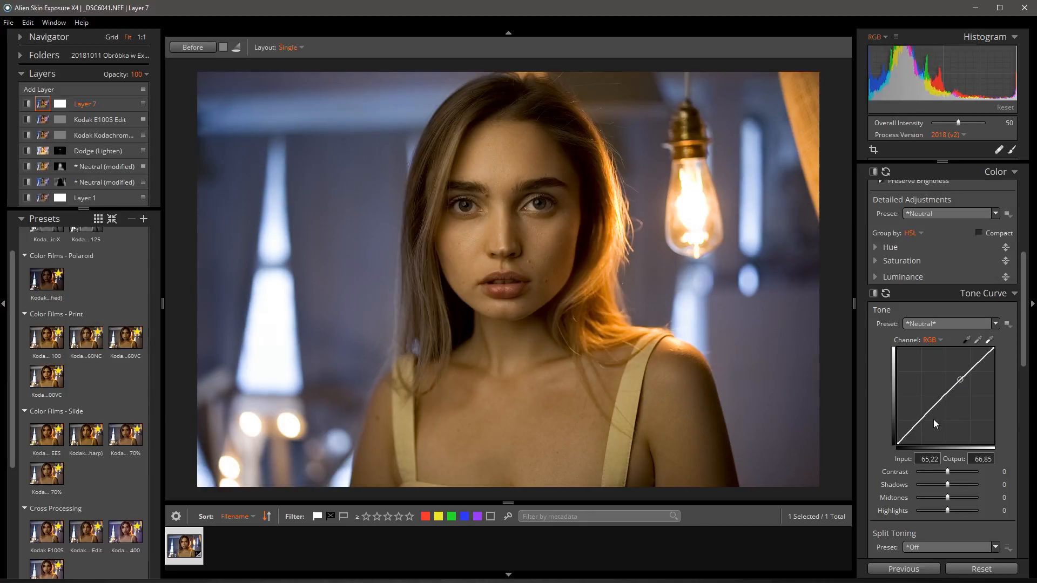
left_click(918, 419)
left_click_drag(919, 419, 922, 415)
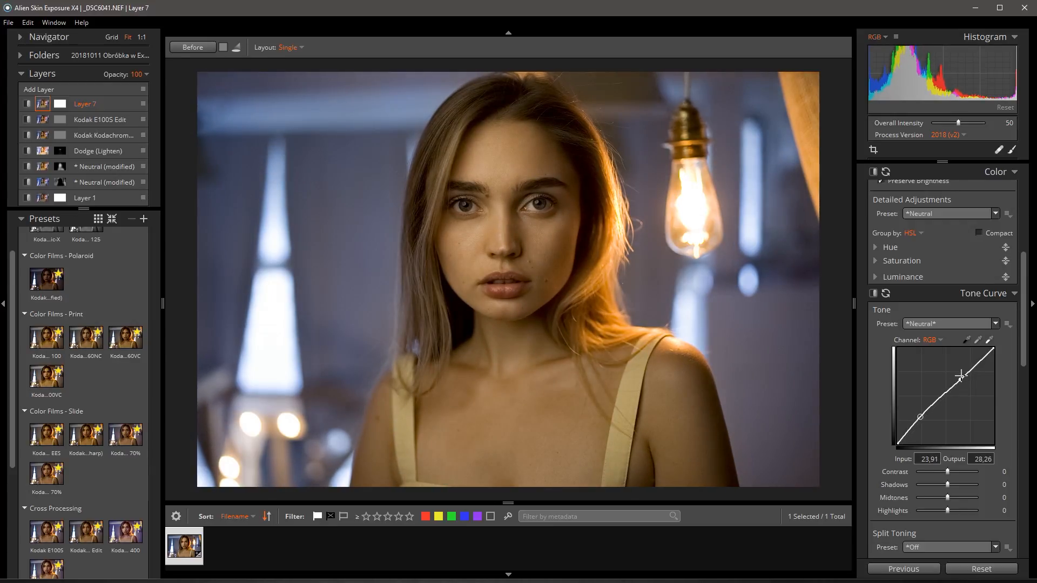
left_click_drag(960, 380, 962, 377)
left_click_drag(920, 417, 921, 418)
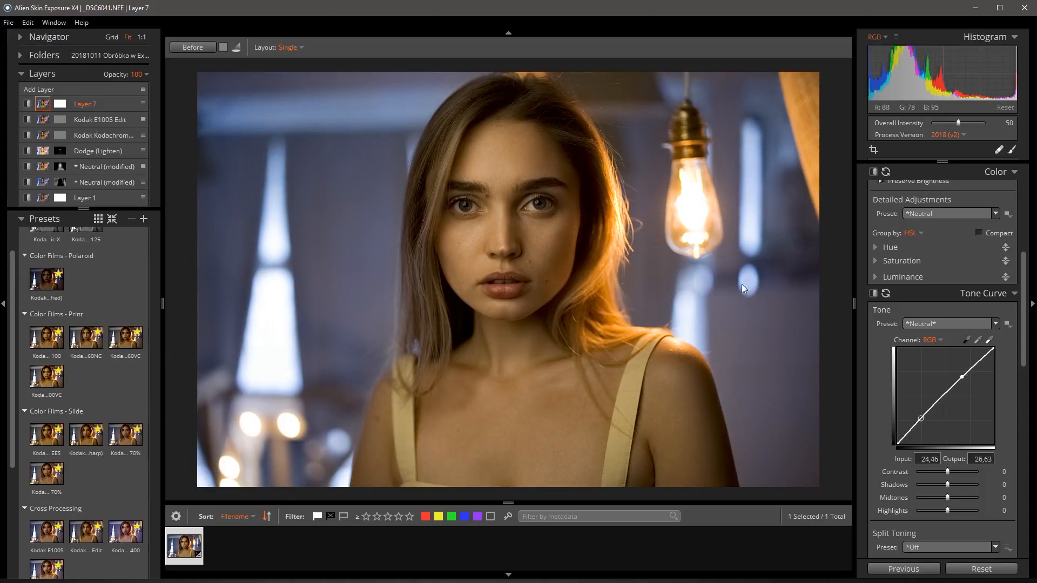
Step: Compare the photo with its original, and hide the layers above Layer 1 one by one to review each effect
left_click(199, 47)
left_click(29, 119)
left_click(27, 151)
left_click(27, 167)
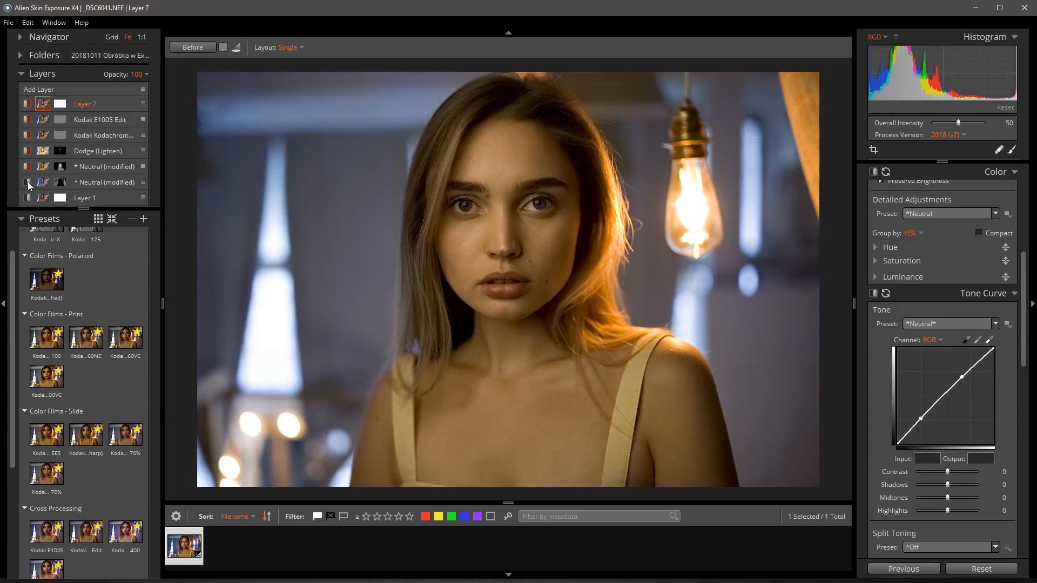
left_click(28, 182)
left_click(28, 198)
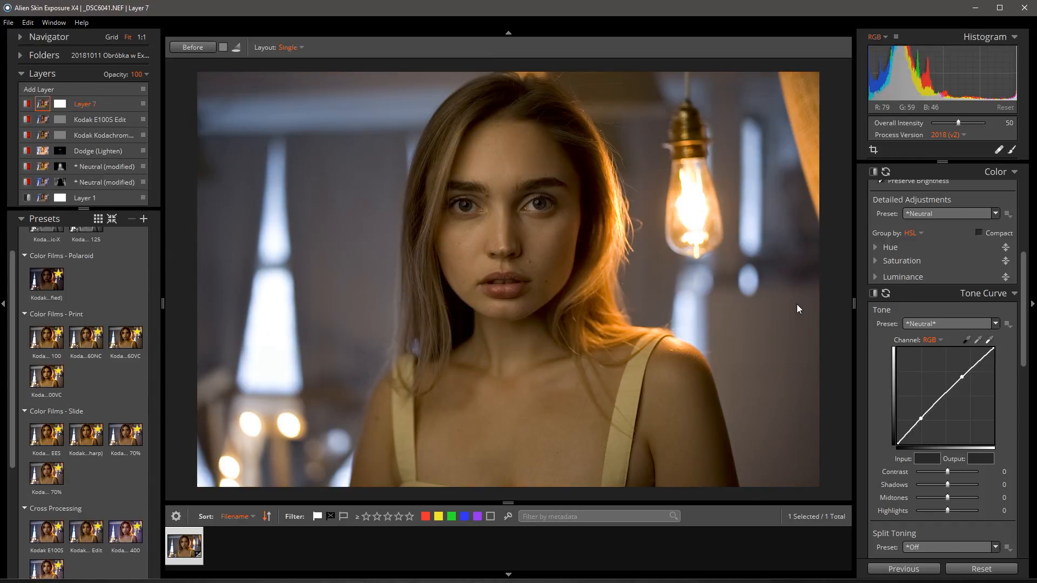
Step: Show the hidden layers again from the lowest upward to review how the grade builds up
scroll(968, 371, "up", 9)
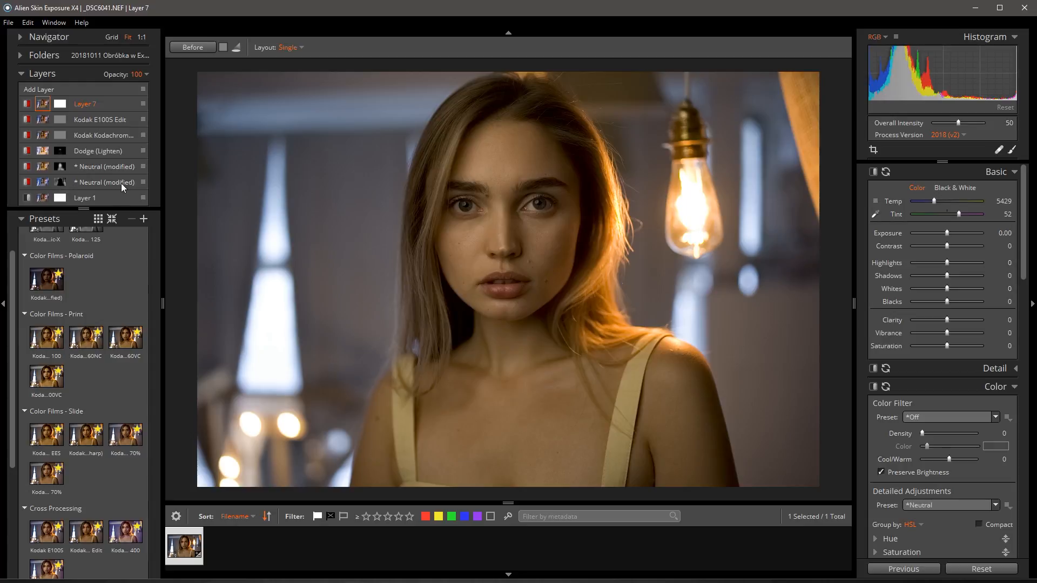
left_click(26, 183)
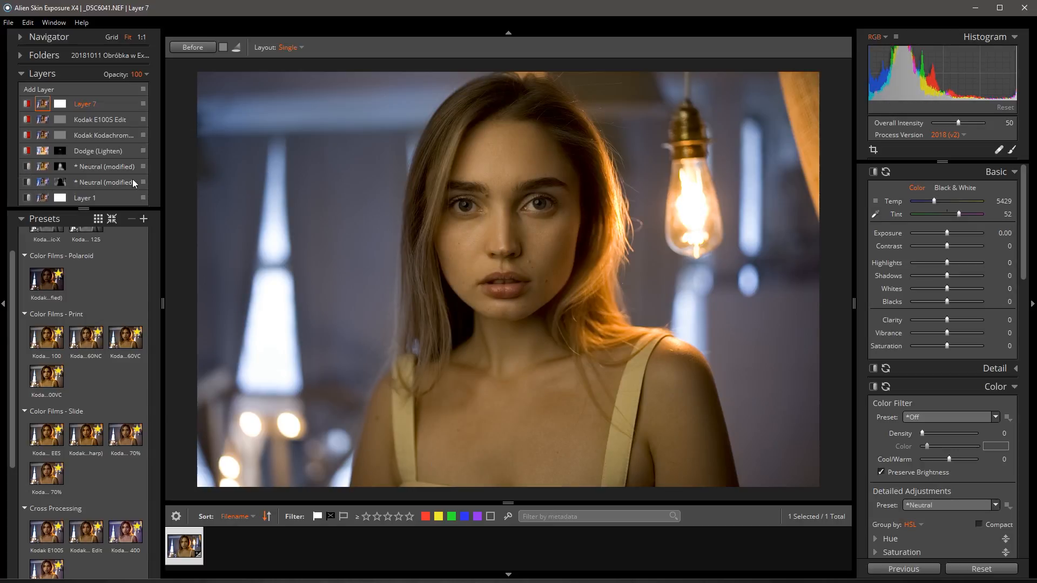
left_click(26, 151)
left_click(27, 104)
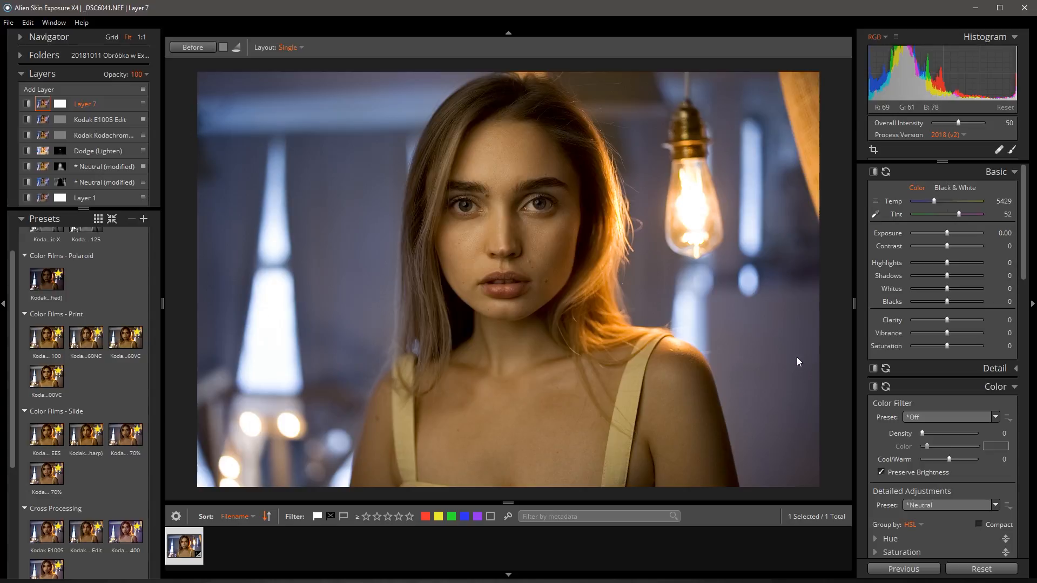